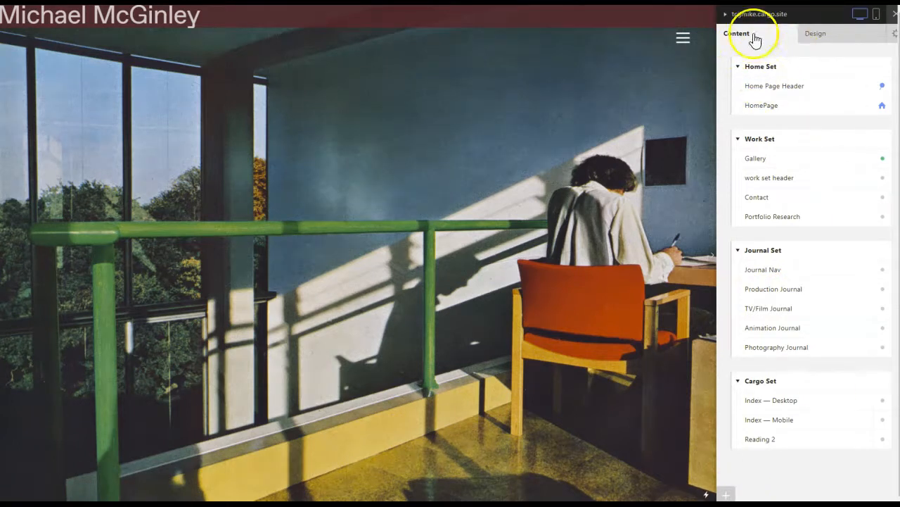
Unpin the Home Page Header page in the Home Set.
left_click(726, 495)
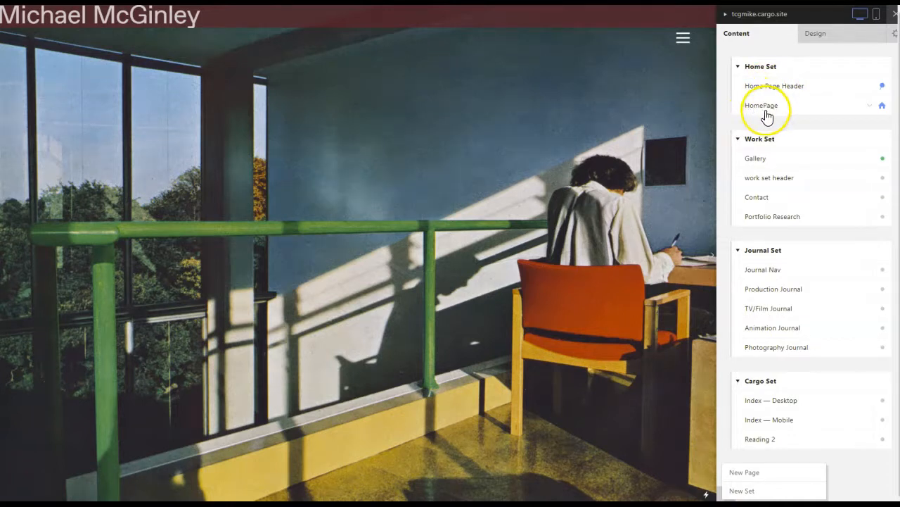
left_click(869, 88)
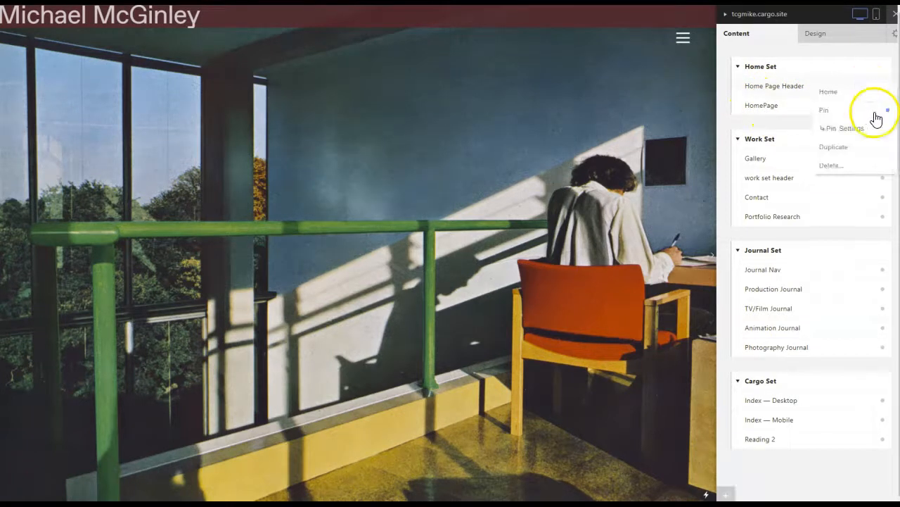
left_click(885, 110)
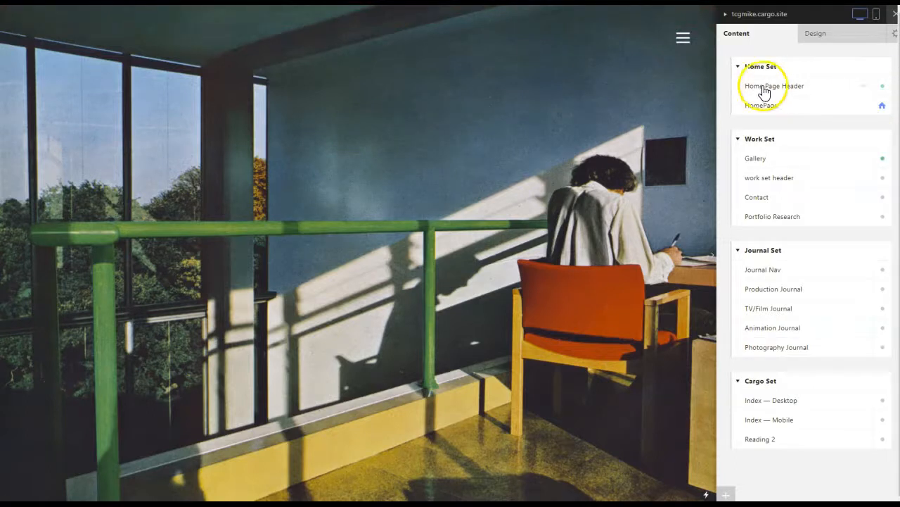
left_click(864, 87)
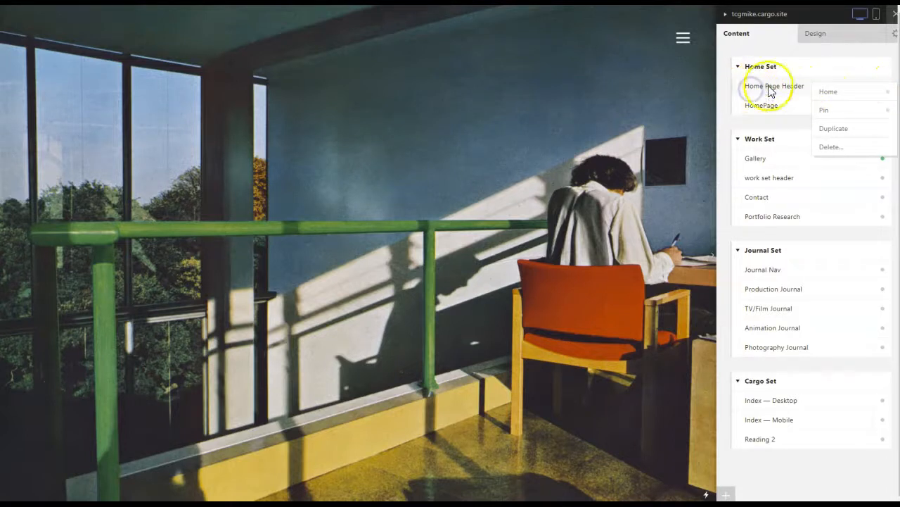
left_click(725, 122)
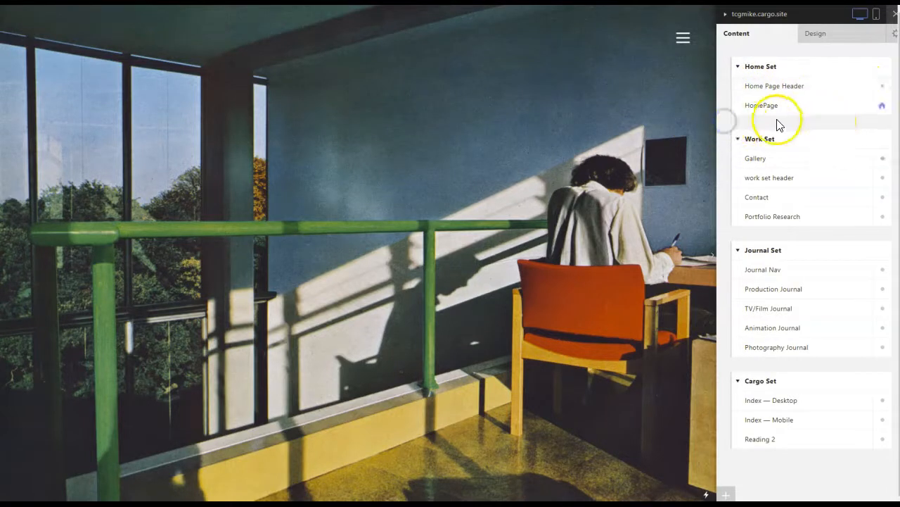
Examine the HomePage's page-level design settings and the site-wide H1 text style.
left_click(762, 107)
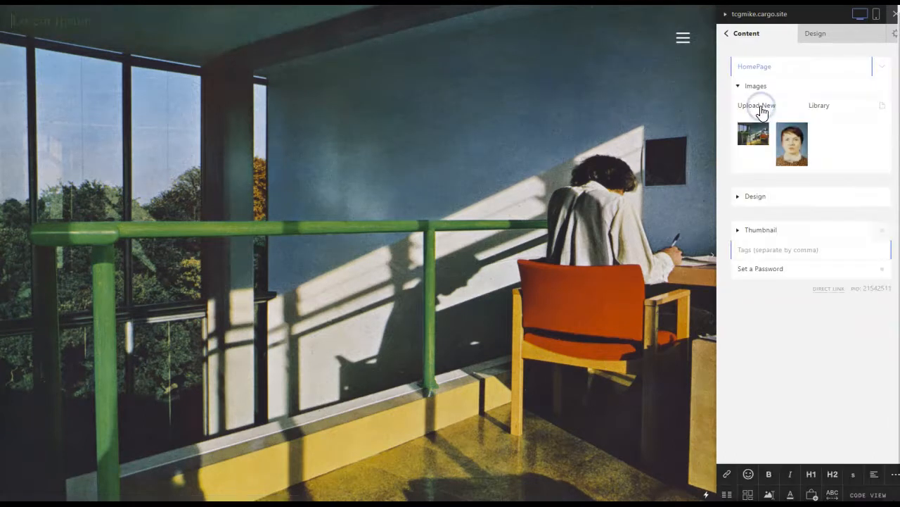
left_click(740, 199)
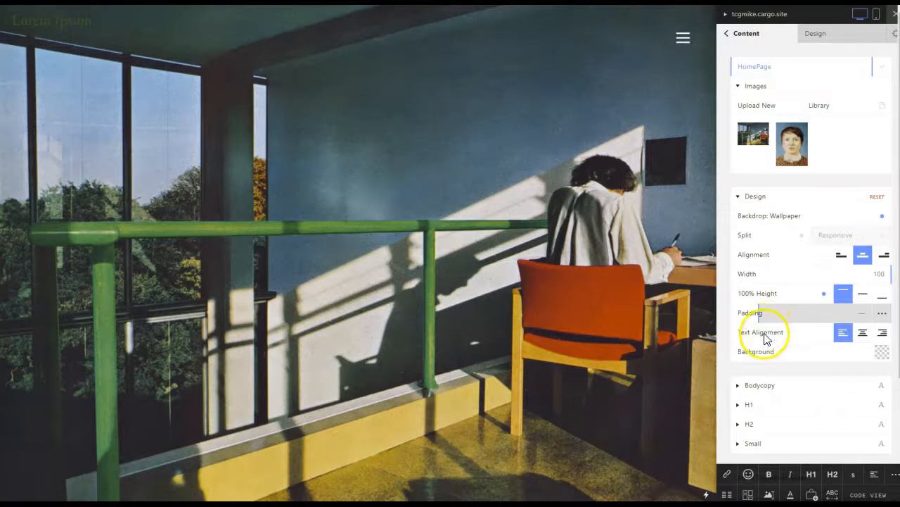
left_click(846, 36)
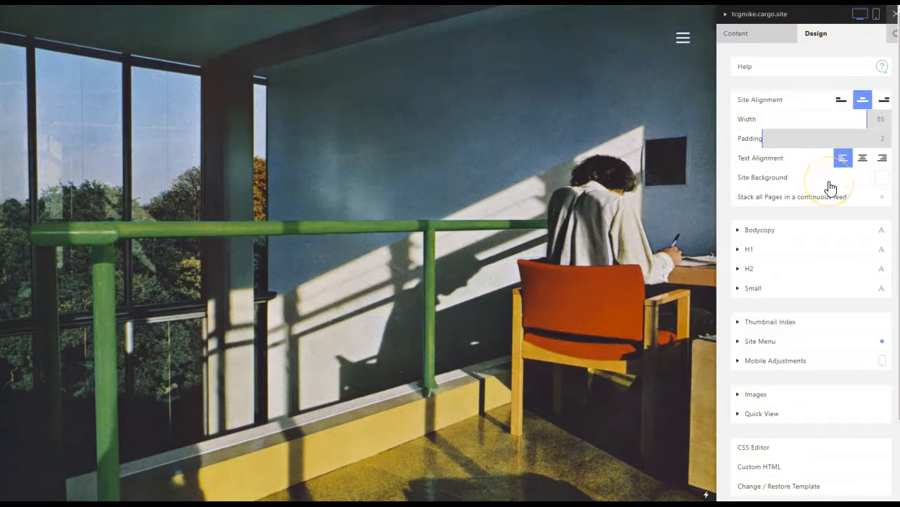
left_click(739, 251)
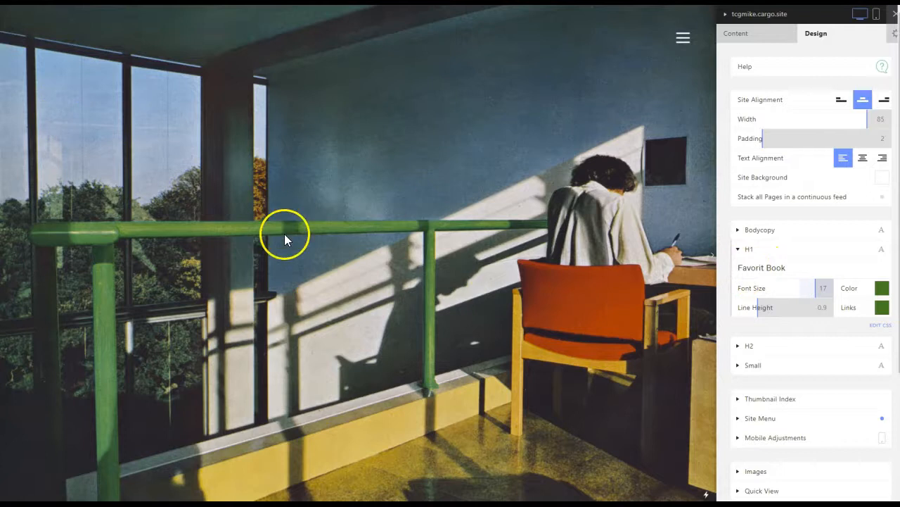
Examine the HomePage's own H1 font size and colours, along with the remaining page design settings.
left_click(737, 34)
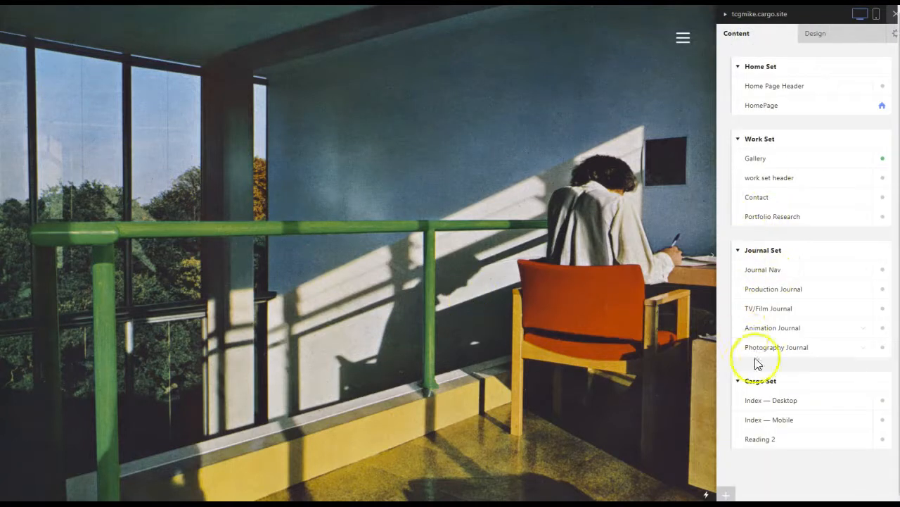
left_click(759, 106)
left_click(745, 197)
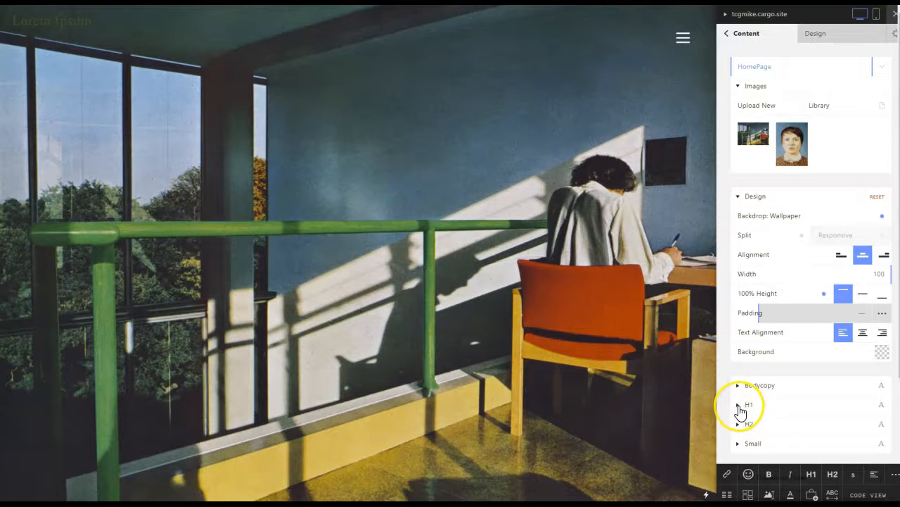
left_click(739, 406)
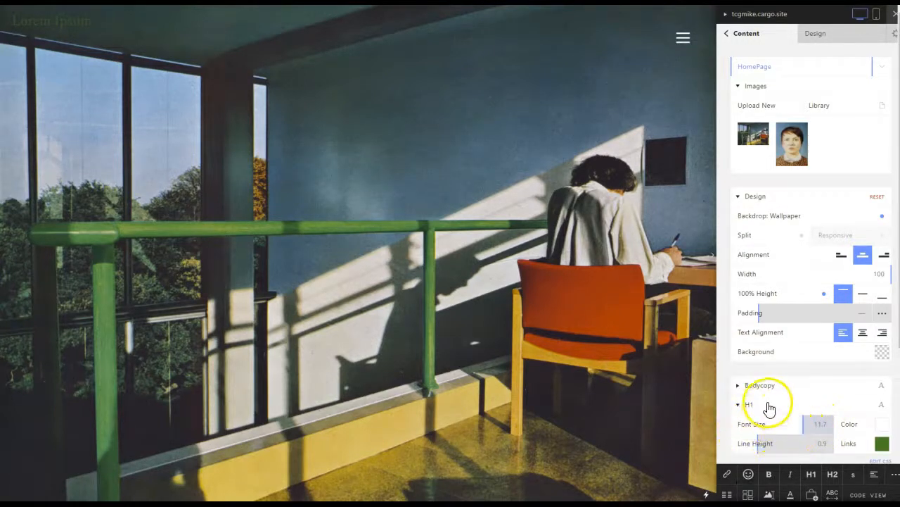
left_click(883, 407)
left_click(883, 406)
scroll(799, 407, "down", 2)
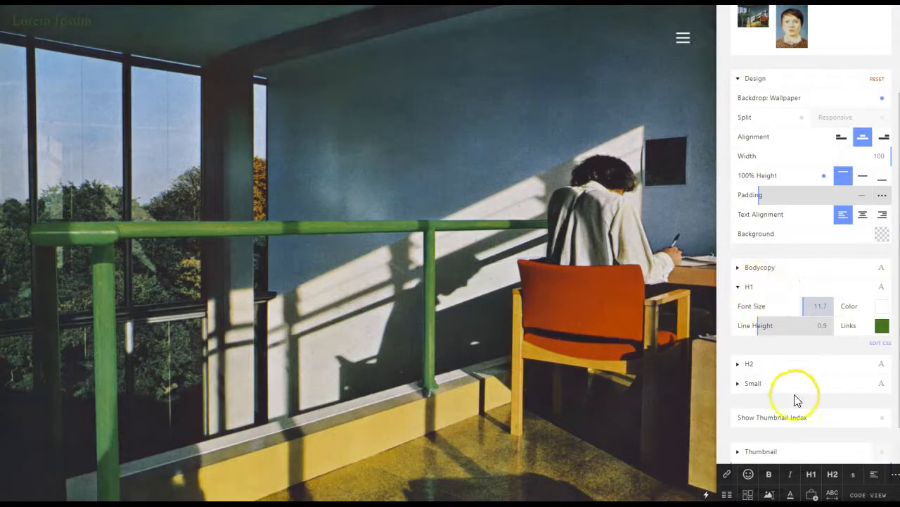
scroll(816, 396, "down", 2)
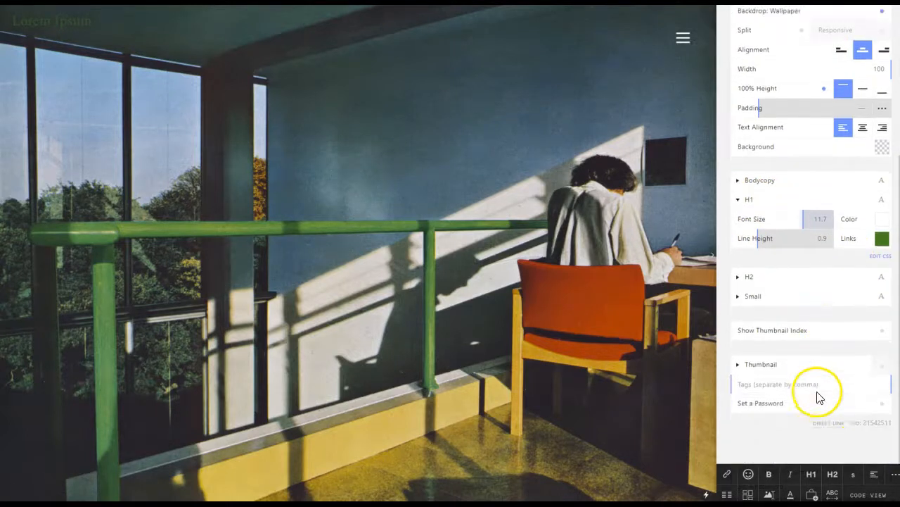
scroll(823, 429, "up", 5)
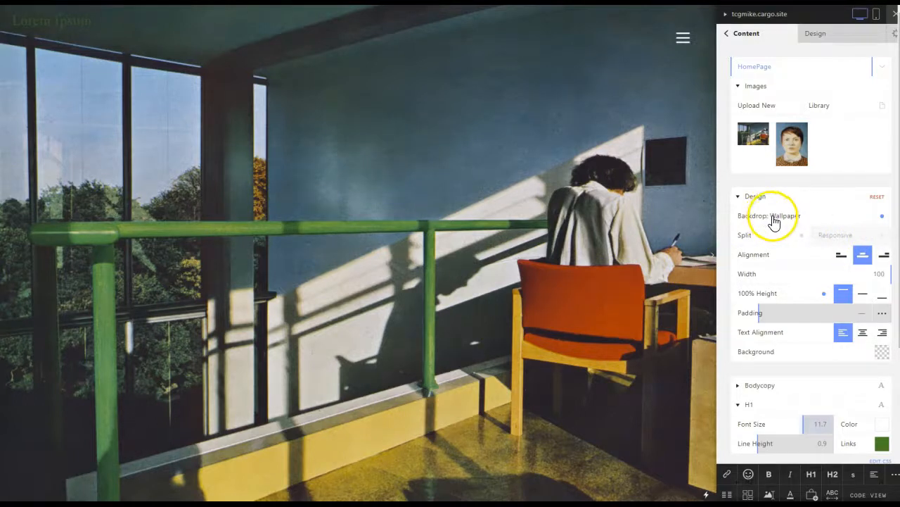
Turn off the HomePage's wallpaper backdrop, set its background colour to rgba(184, 215, 211, 0.83) and save the page.
left_click(883, 217)
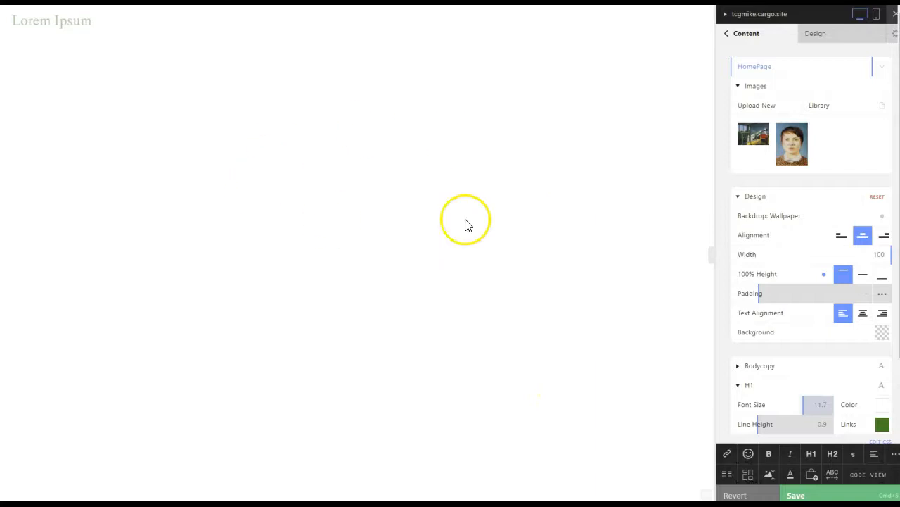
left_click(884, 336)
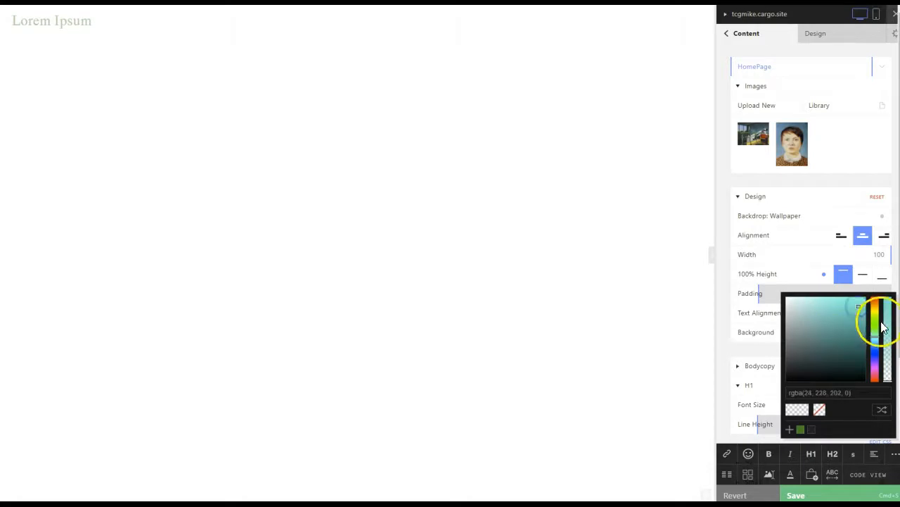
left_click(886, 319)
left_click_drag(890, 302, 886, 311)
left_click_drag(823, 329, 805, 312)
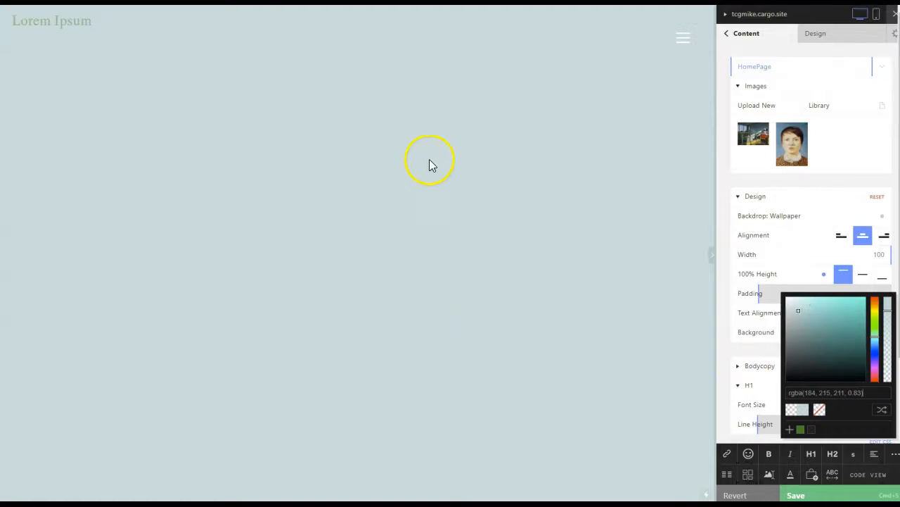
left_click(820, 497)
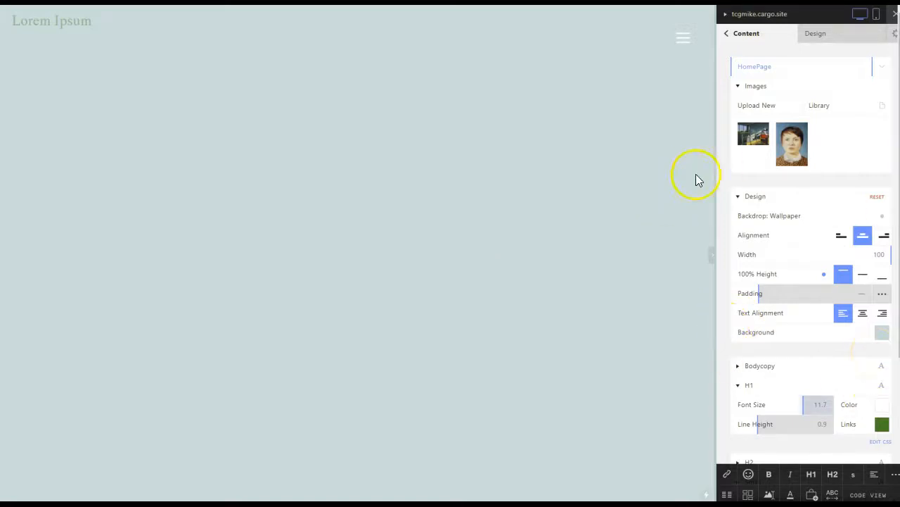
Try placing the portrait image in the HomePage body, and remove it again.
left_click_drag(791, 139, 342, 187)
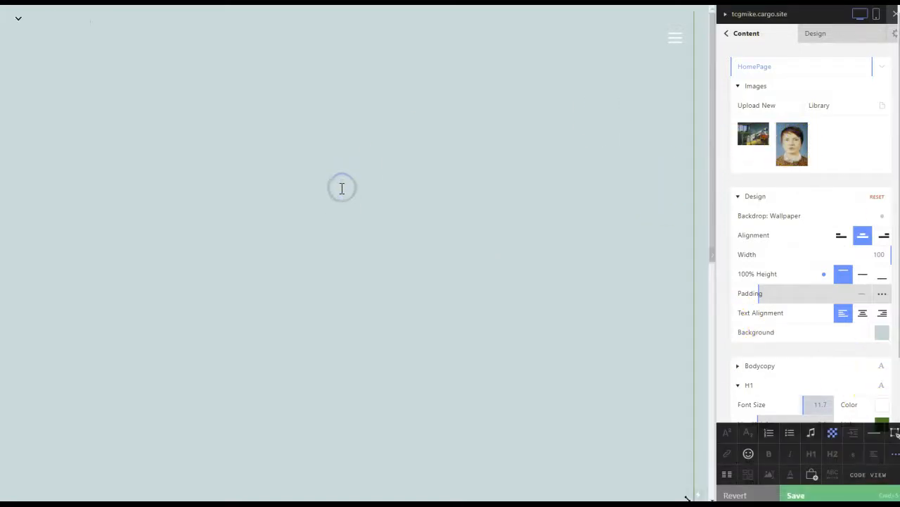
scroll(418, 282, "down", 7)
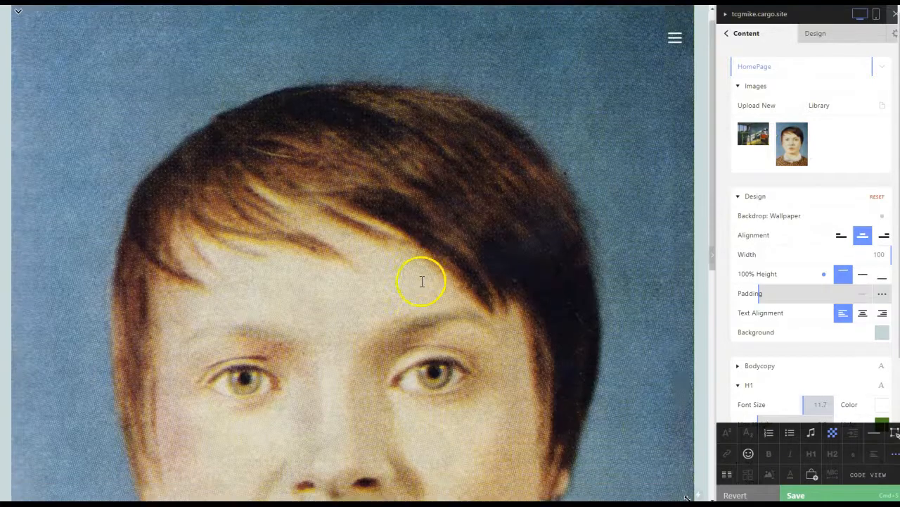
scroll(266, 261, "up", 5)
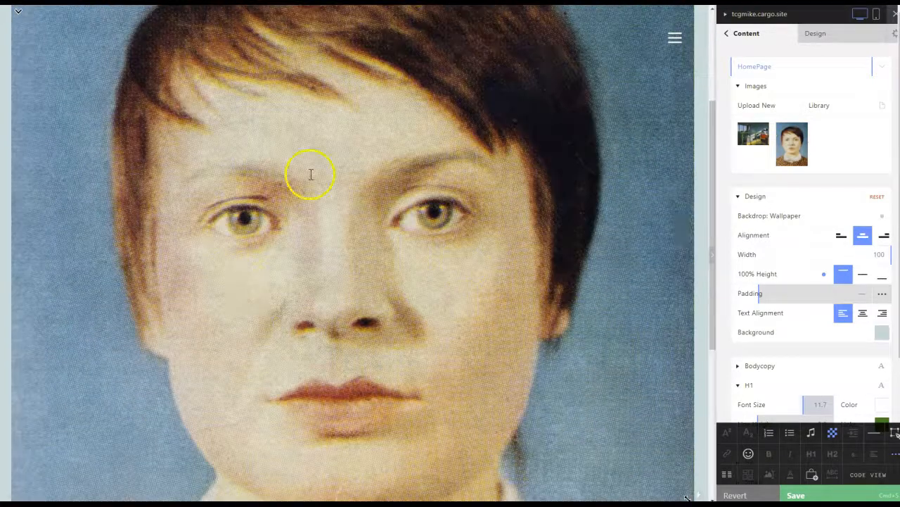
left_click(335, 245)
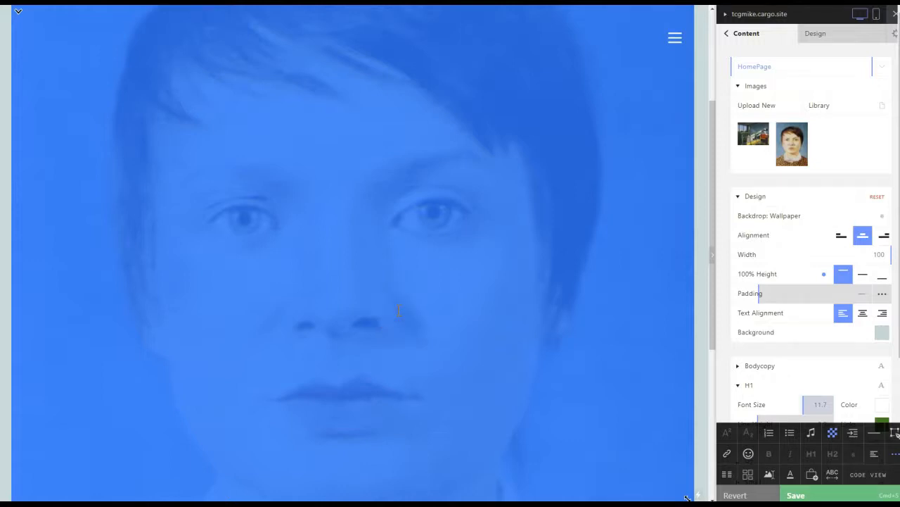
left_click(457, 314)
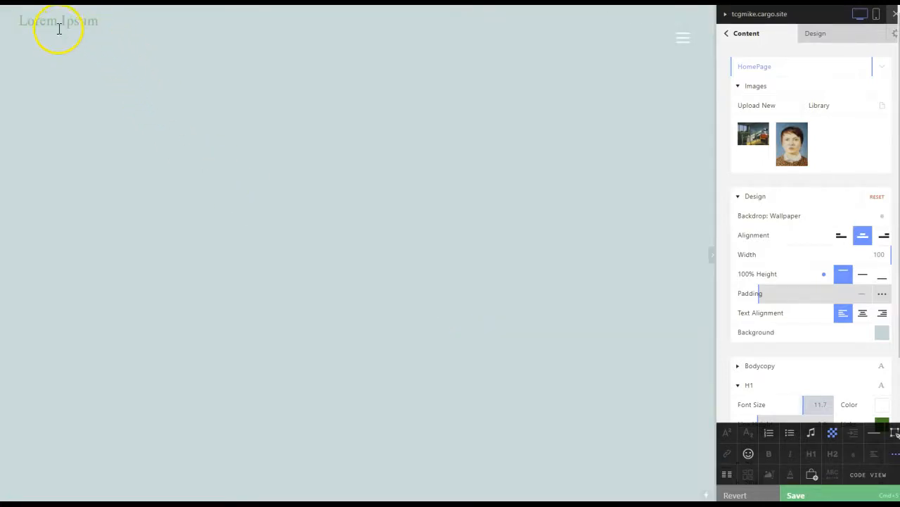
left_click_drag(107, 23, 1, 21)
left_click(164, 15)
left_click(117, 24)
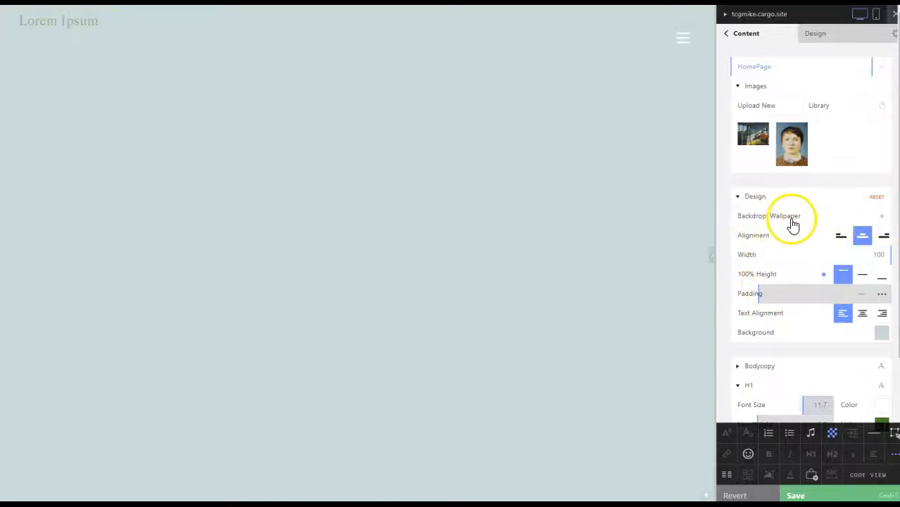
Turn the HomePage's wallpaper backdrop back on and open its settings.
left_click(882, 216)
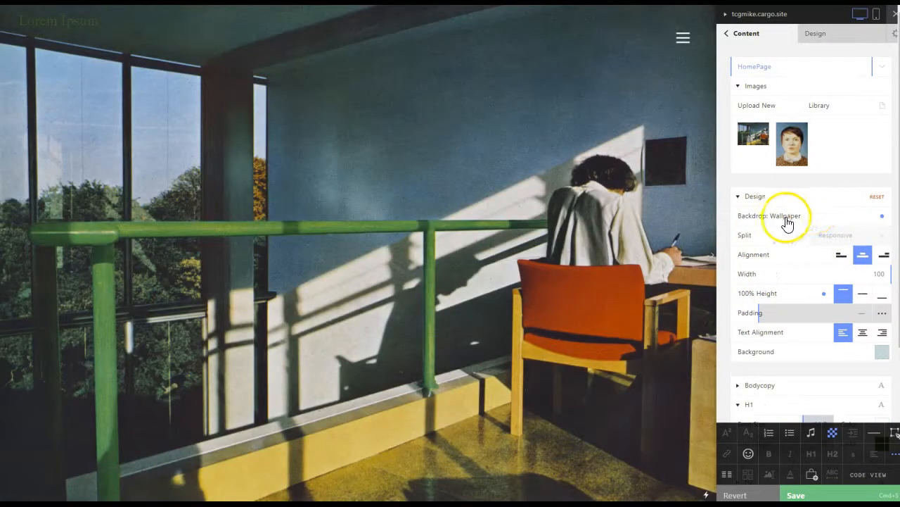
left_click(781, 216)
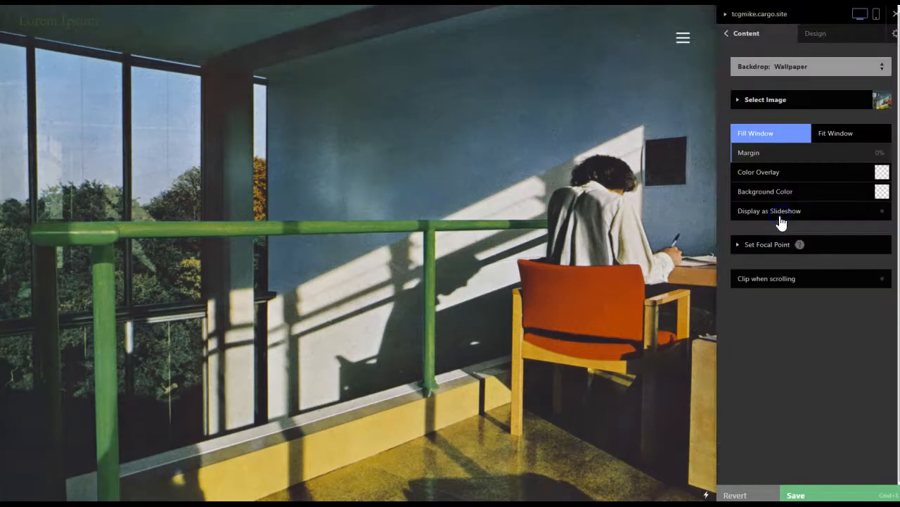
Try the portrait as the wallpaper image, and restore the picture of the person writing at a desk.
left_click(738, 102)
left_click(792, 160)
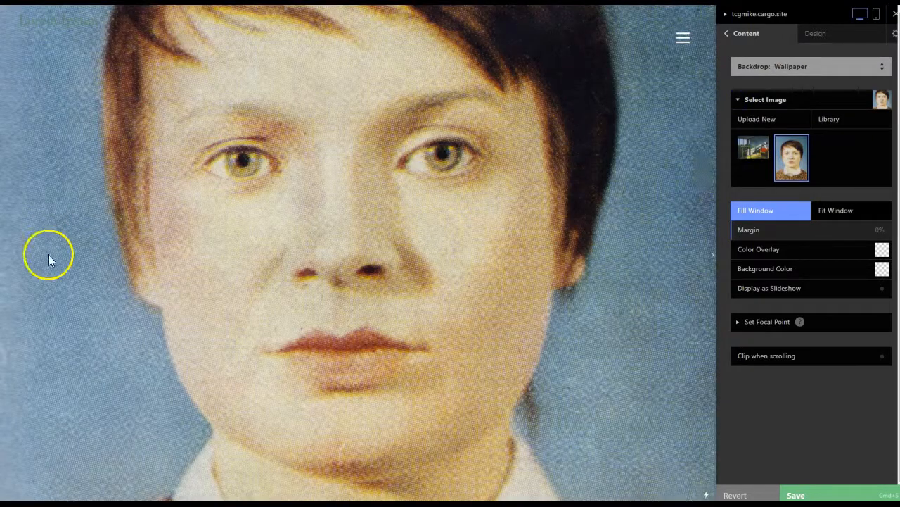
left_click(754, 149)
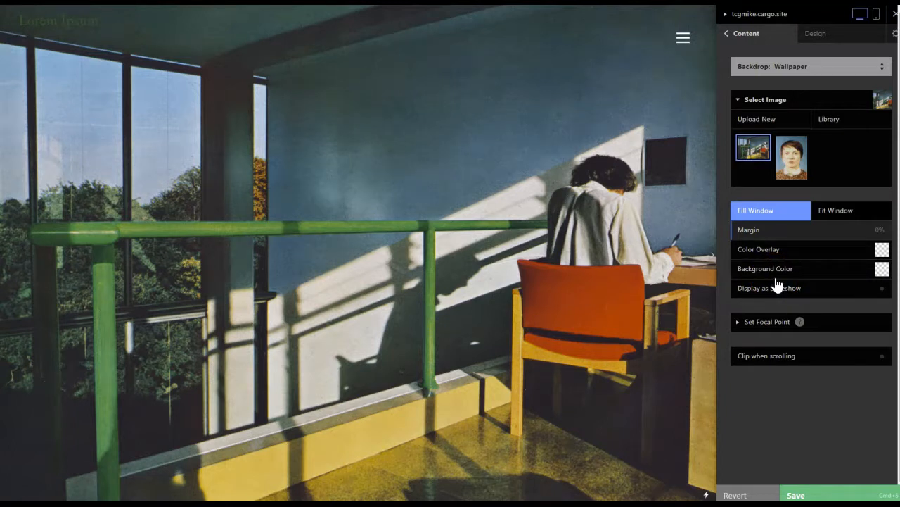
left_click(751, 102)
Switch the backdrop effect to Polygons, with an animation speed of 0 and 410 cuts.
left_click(800, 67)
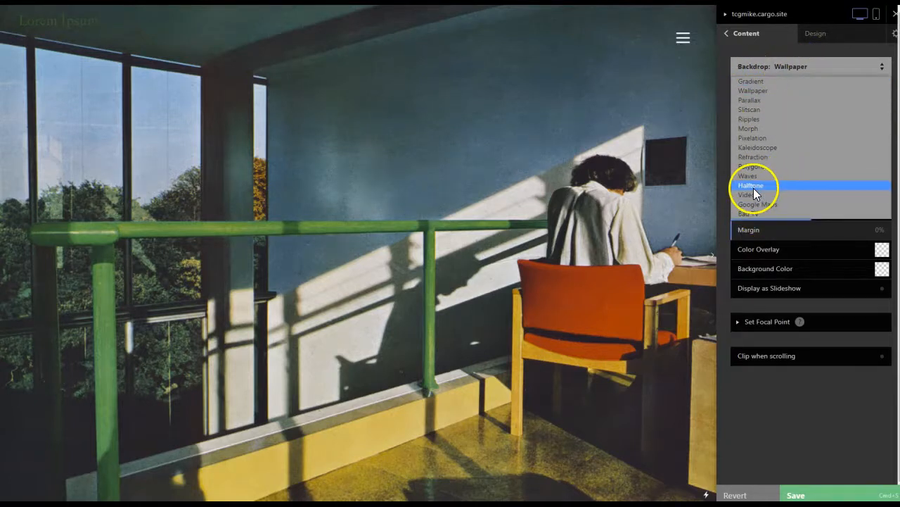
left_click(748, 167)
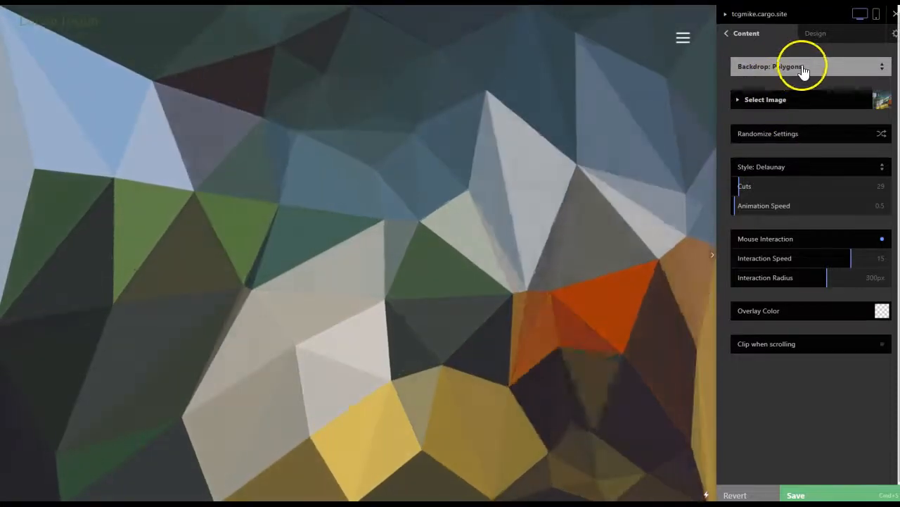
left_click_drag(744, 204, 695, 209)
left_click_drag(750, 184, 863, 187)
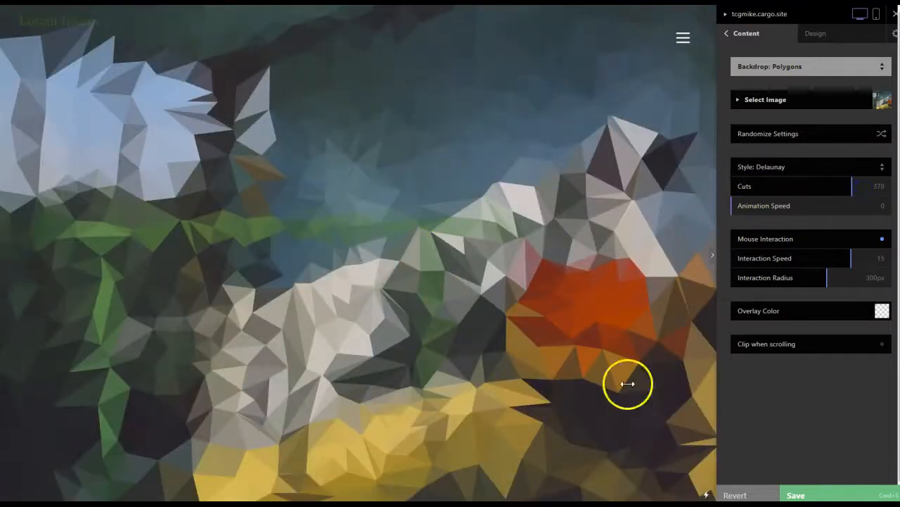
Configure the polygons with interaction speed 2.1, interaction radius 40px, 57 cuts and the Voronoi style.
left_click_drag(840, 261, 743, 282)
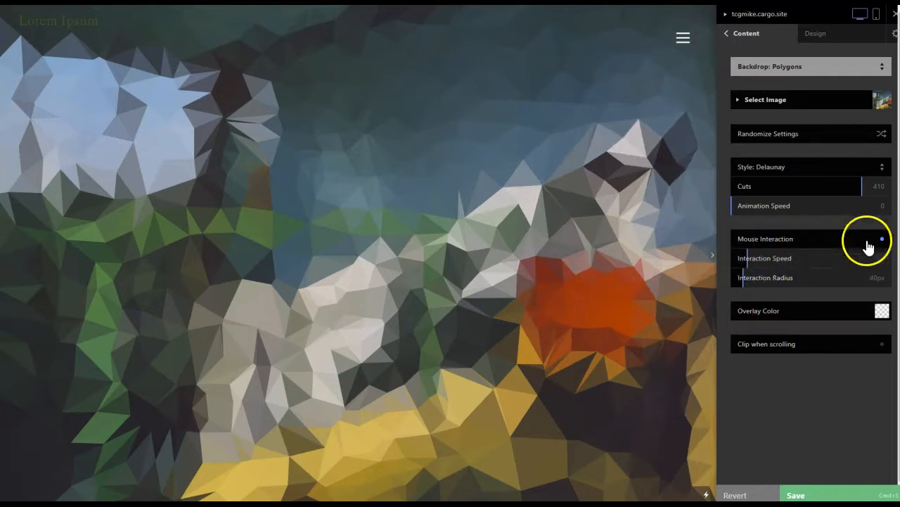
left_click(749, 190)
left_click(784, 170)
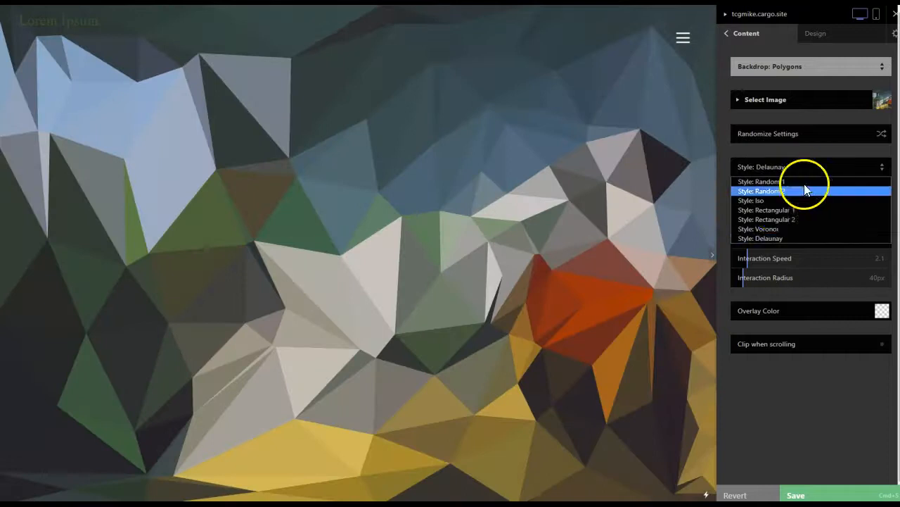
left_click(764, 234)
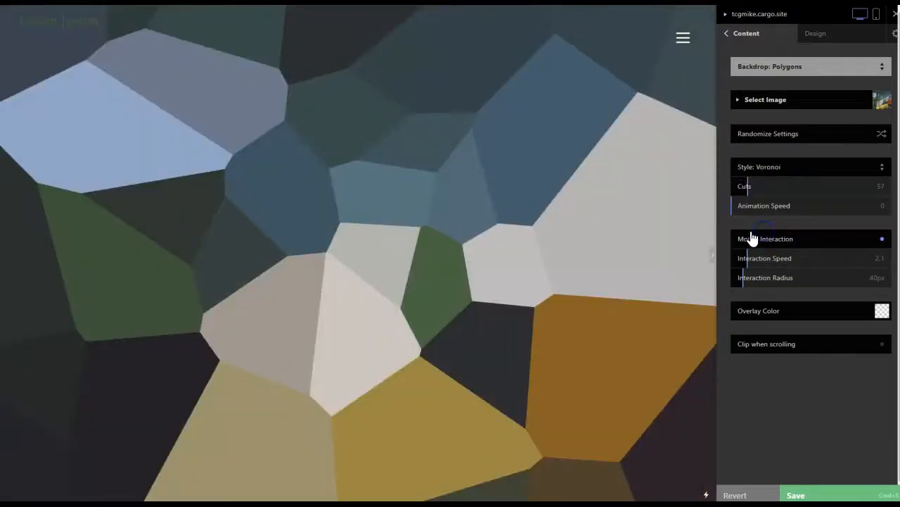
Try the Iso polygon style on the backdrop with different cut amounts, including 3 and 21.
left_click(778, 167)
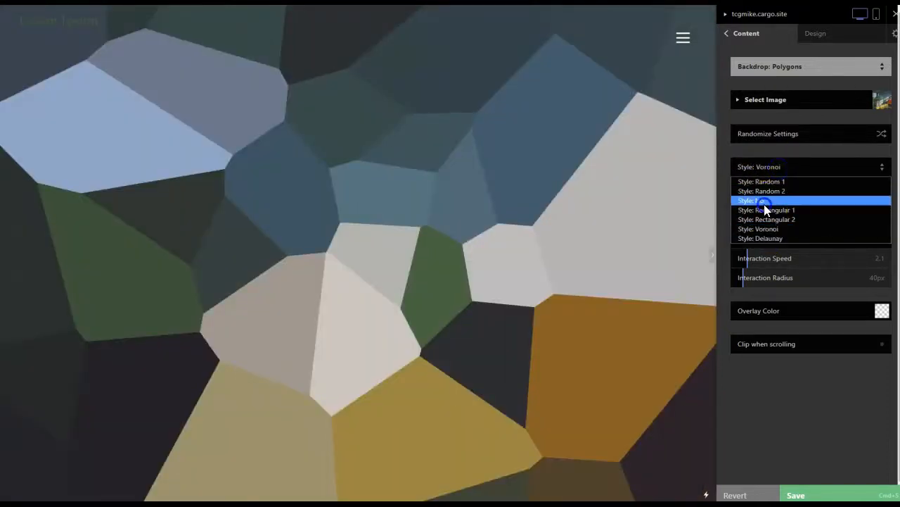
left_click(764, 200)
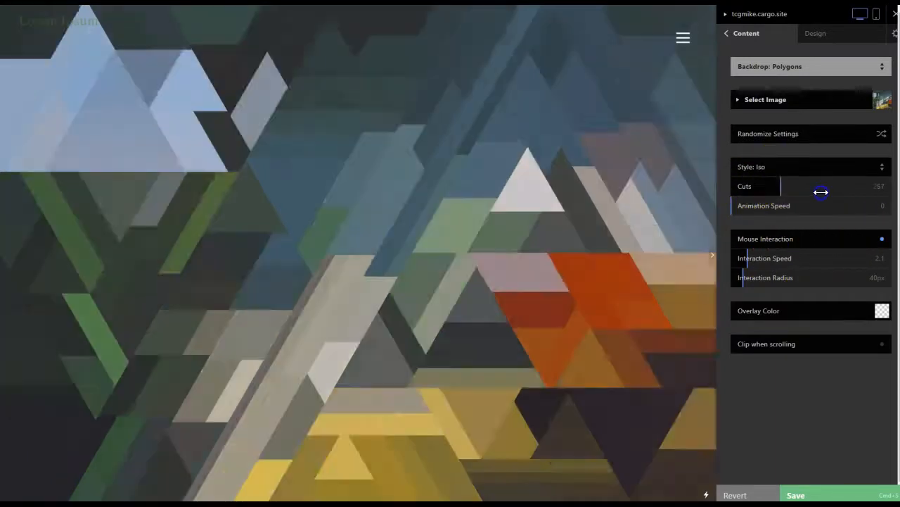
left_click_drag(820, 190, 717, 186)
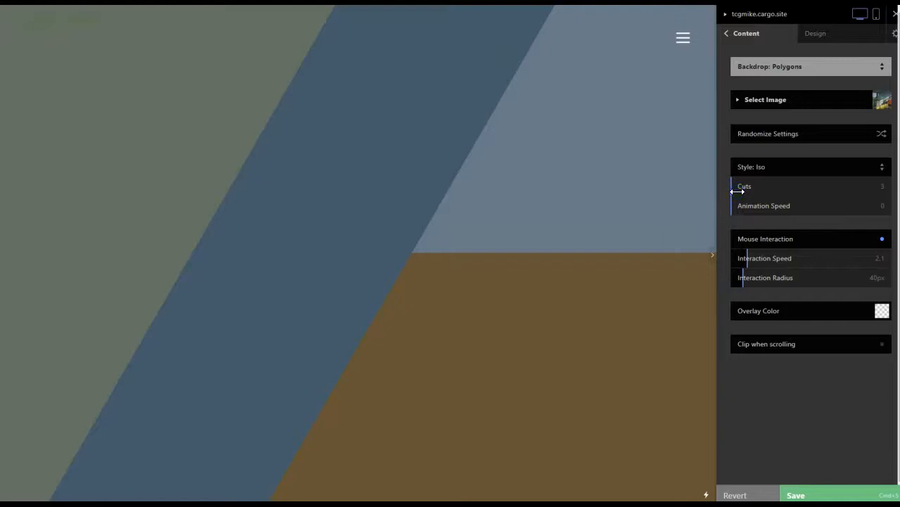
left_click(738, 191)
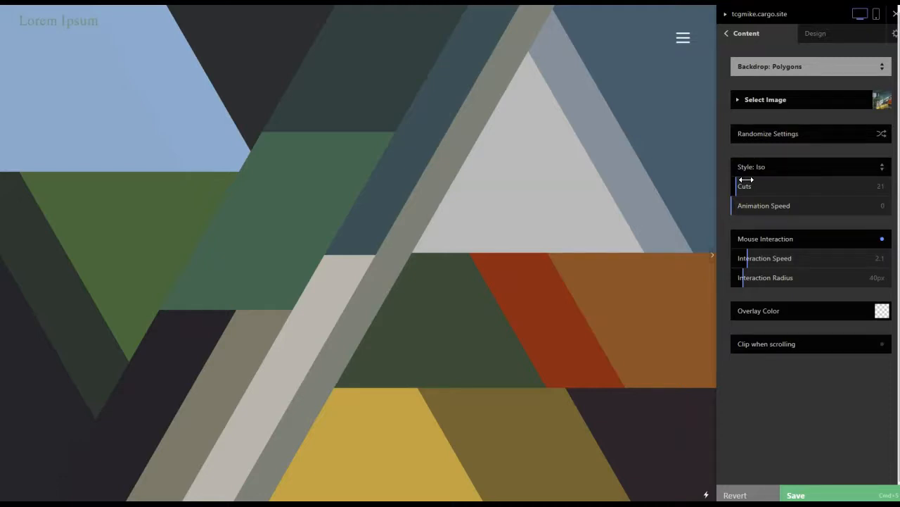
left_click(793, 187)
Switch the backdrop effect back to Wallpaper and save the change.
left_click(776, 70)
left_click(760, 91)
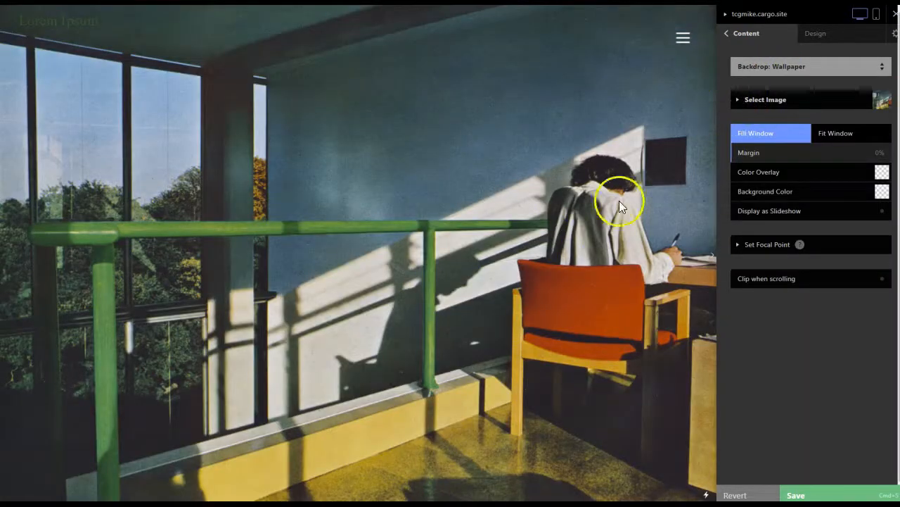
left_click(827, 494)
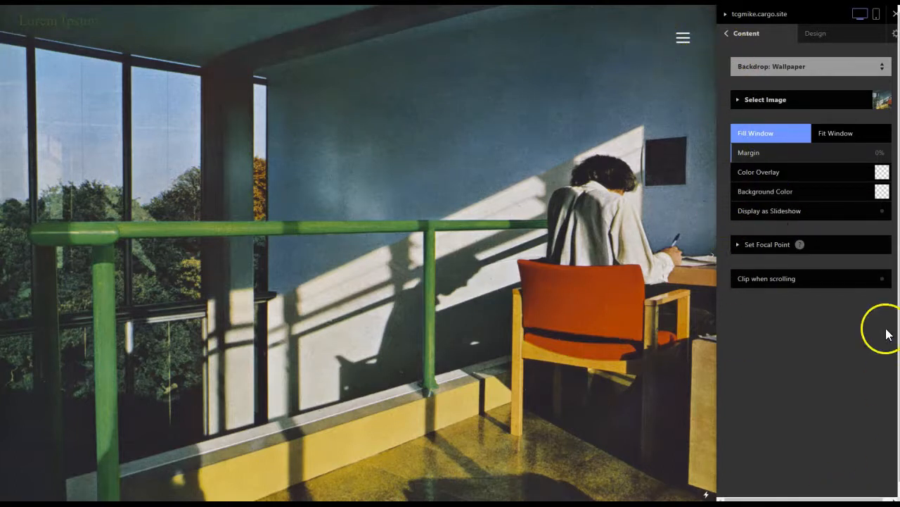
Leave the backdrop settings, reopen the HomePage from the page list and expand its design settings.
left_click(727, 36)
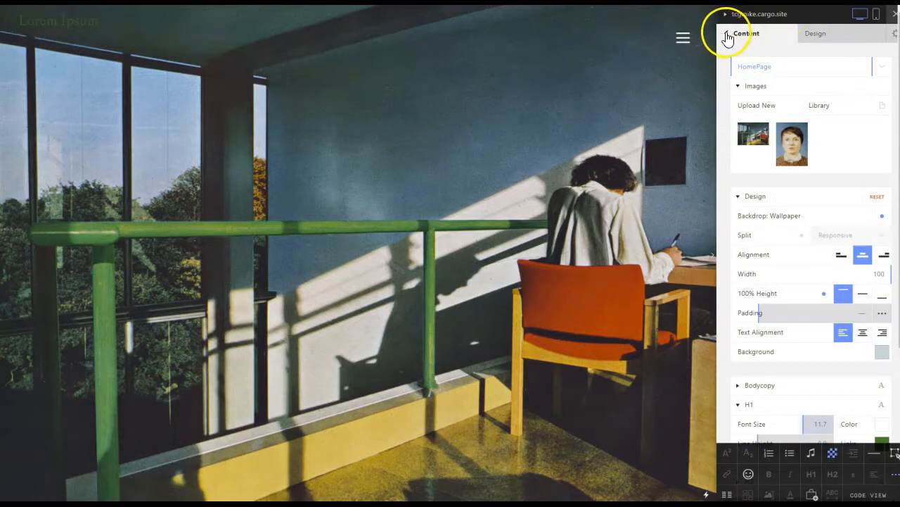
left_click(725, 35)
left_click(762, 107)
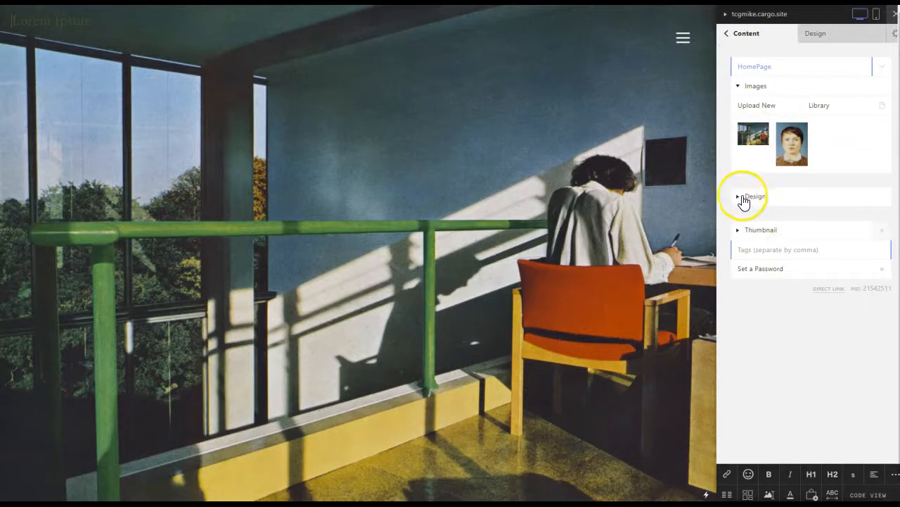
left_click(740, 201)
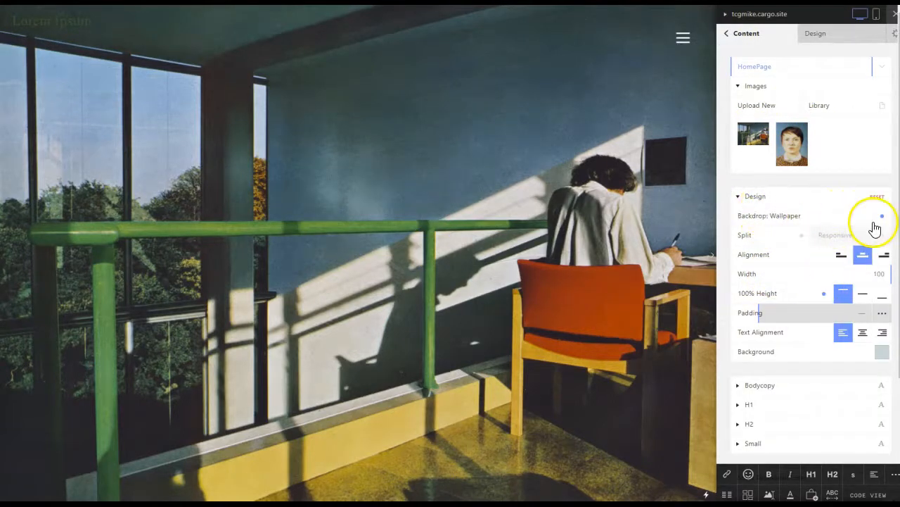
Turn the HomePage's 100% Height option off and back on.
left_click(826, 295)
left_click(861, 294)
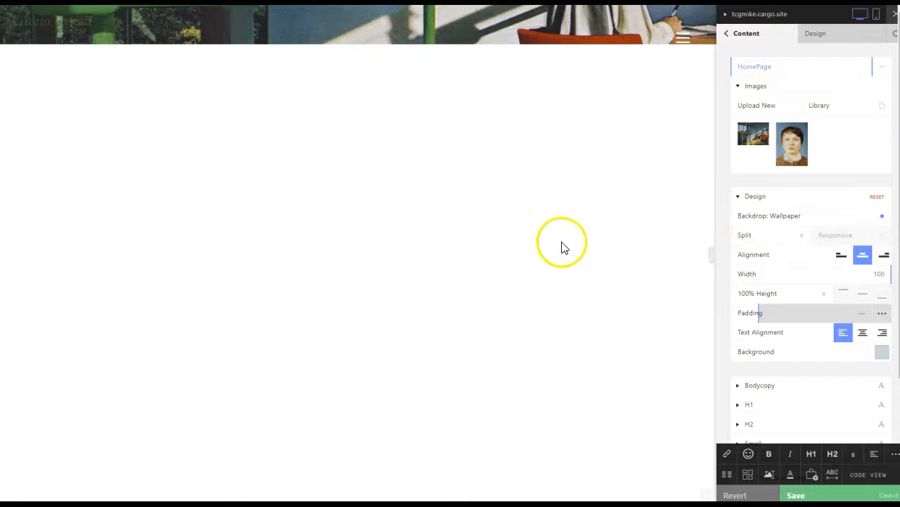
left_click(824, 293)
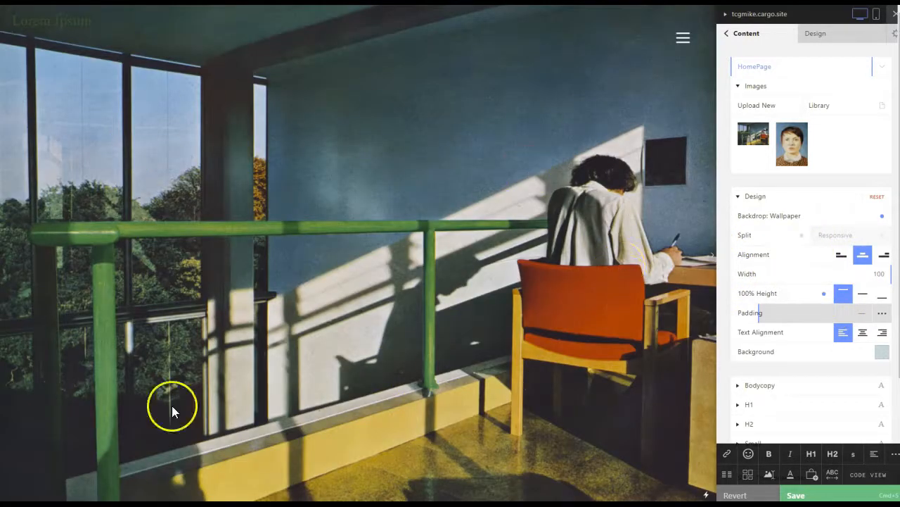
Try the middle and bottom vertical alignments, restore the top alignment and keep the page width at 100.
left_click(864, 295)
left_click(882, 296)
left_click(842, 294)
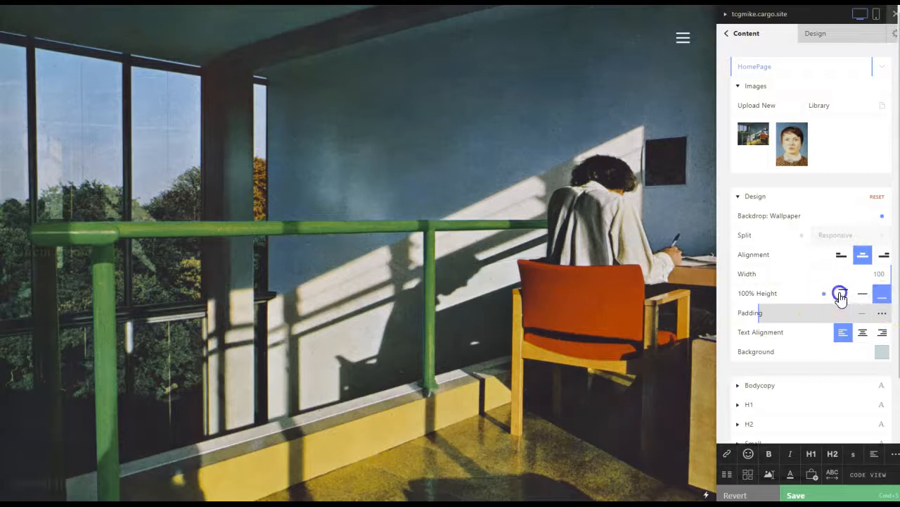
left_click_drag(879, 273, 899, 285)
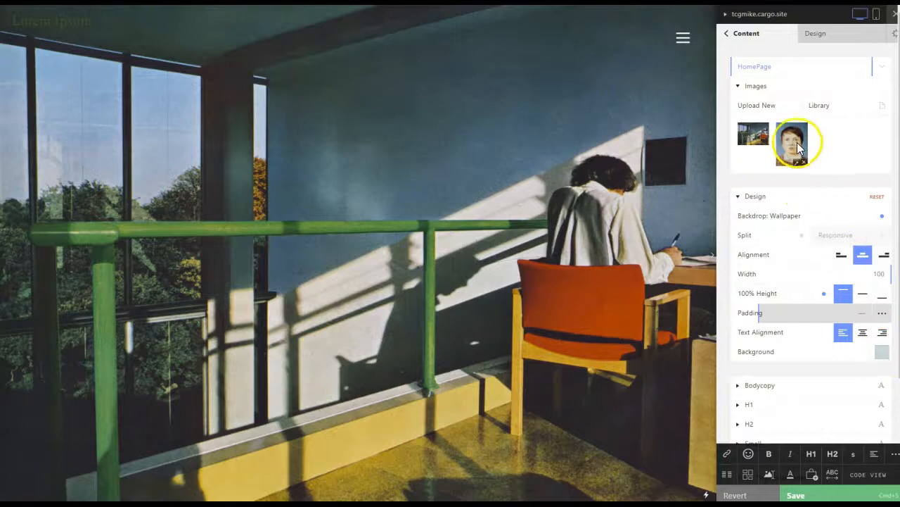
Set the HomePage's background to rgba(71, 228, 208, 0.83) with 100% Height off, and turn 100% Height back on.
left_click(823, 297)
left_click(882, 353)
left_click_drag(849, 344, 867, 306)
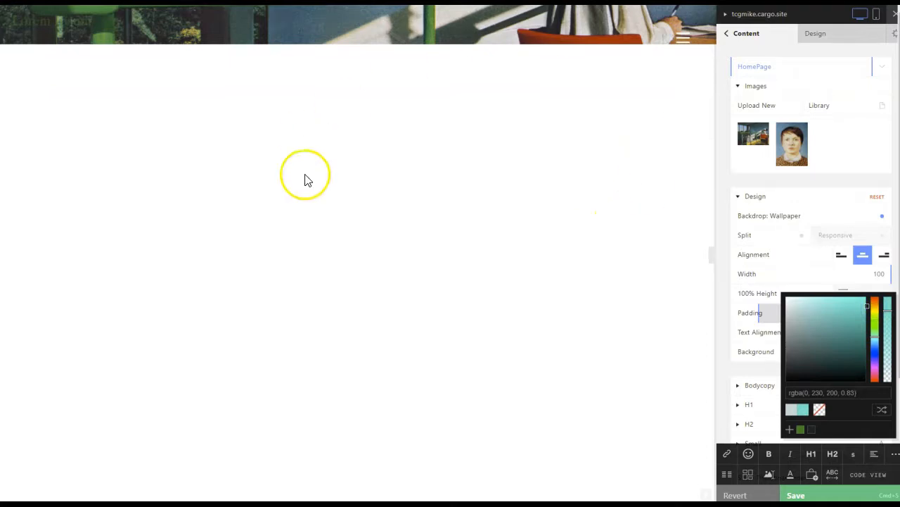
left_click_drag(866, 352, 844, 310)
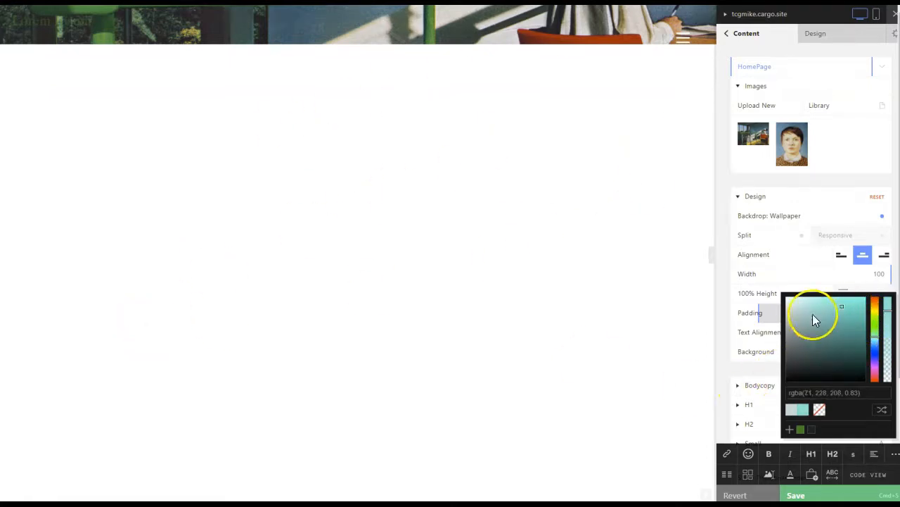
left_click(805, 282)
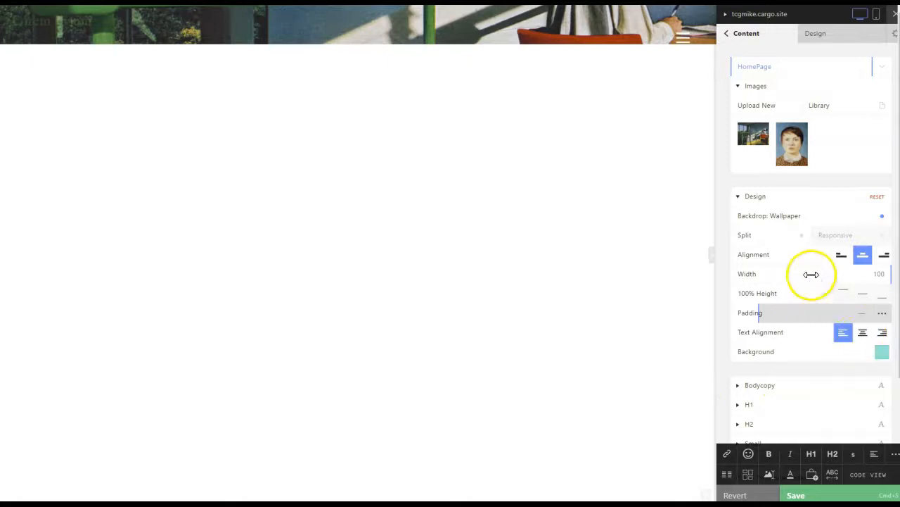
left_click(825, 297)
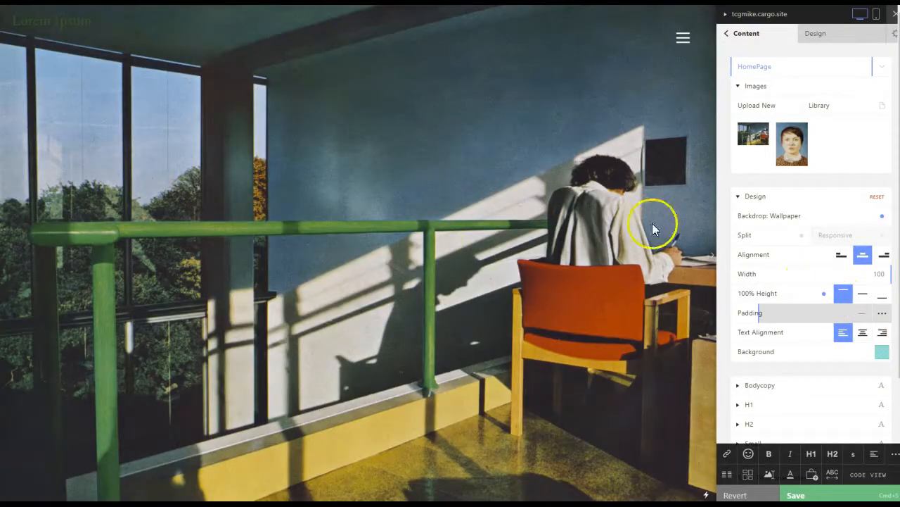
Preview the HomePage without the editor, and save its changes on returning to the page list.
left_click(712, 256)
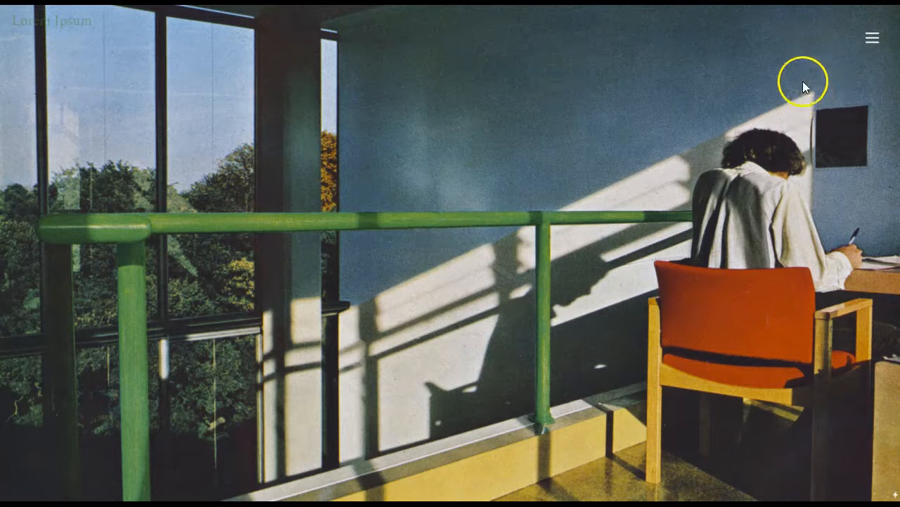
left_click(884, 495)
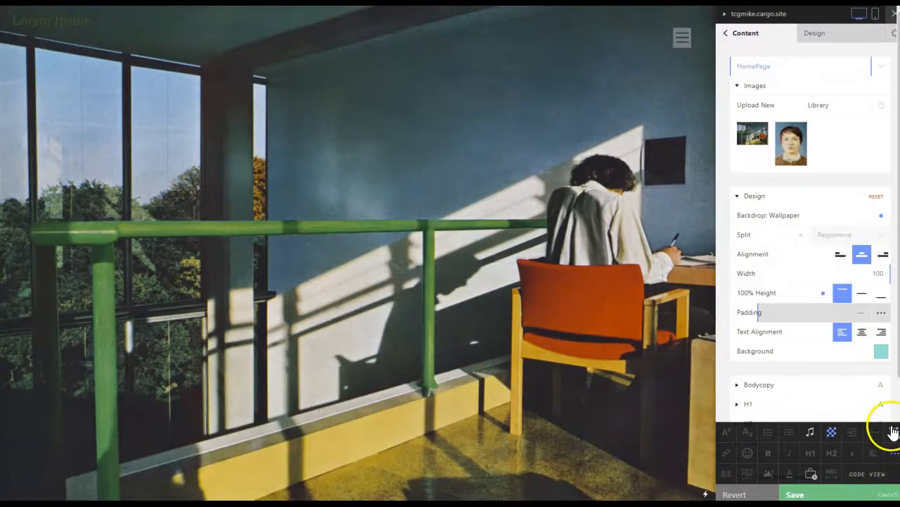
left_click(725, 33)
left_click(456, 239)
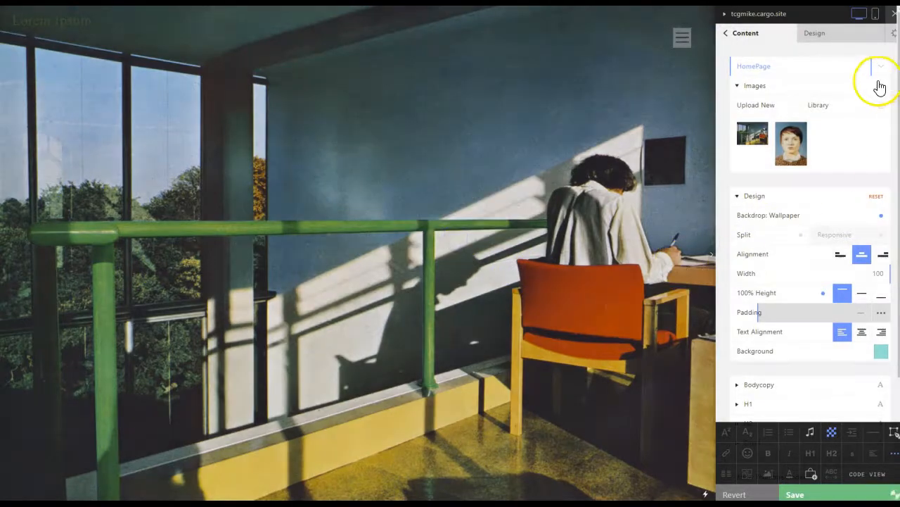
left_click(727, 33)
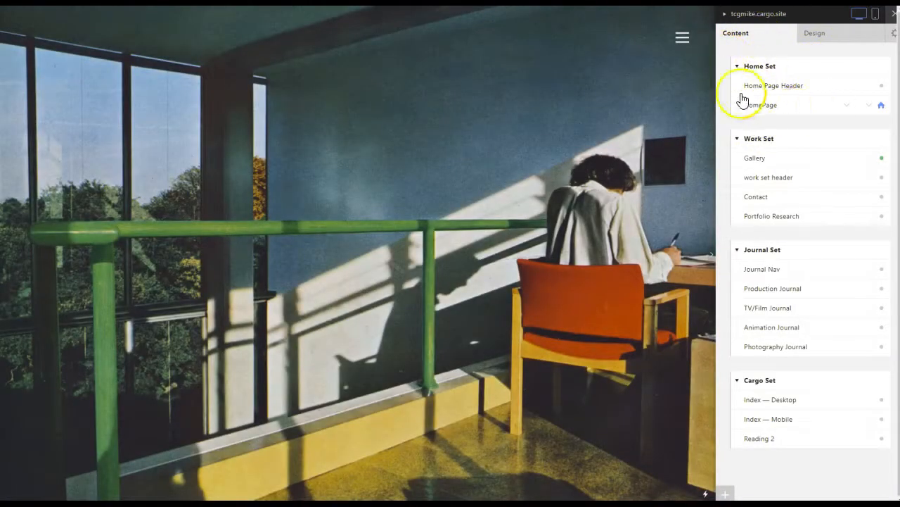
Pin the Home Page Header page and save the change.
left_click(864, 88)
left_click(885, 111)
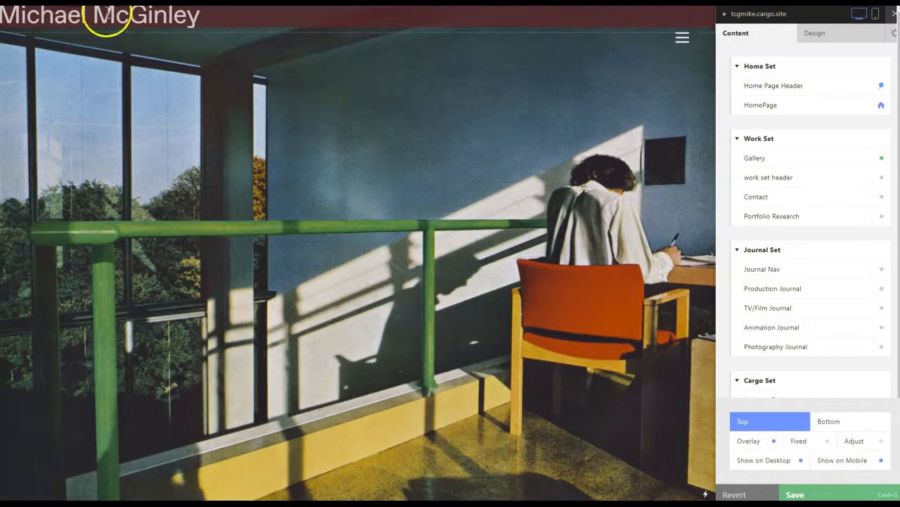
left_click(201, 20)
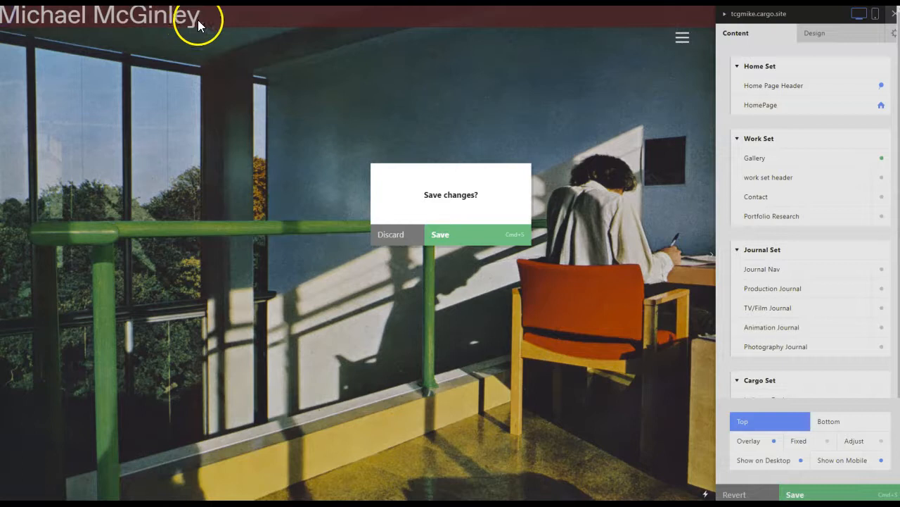
left_click(482, 240)
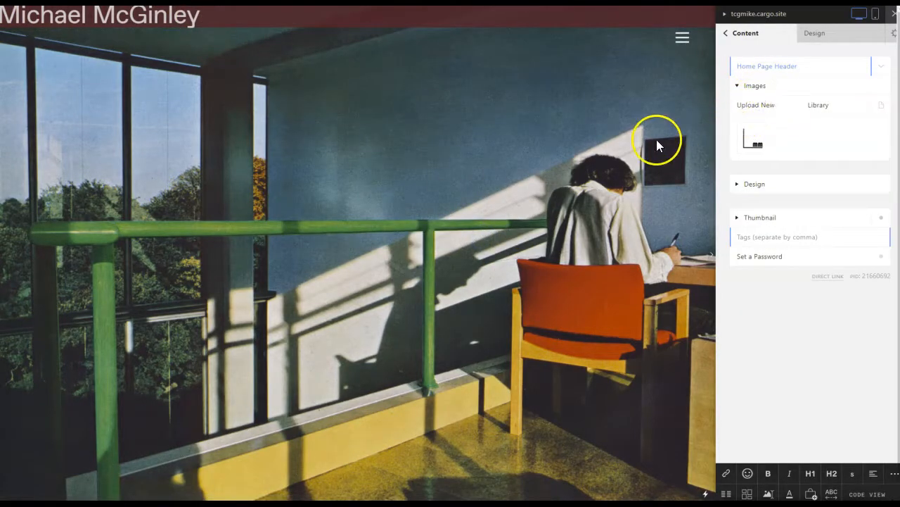
Open the Home Page Header's pin settings, try the Fixed option and turn it back off.
left_click(725, 35)
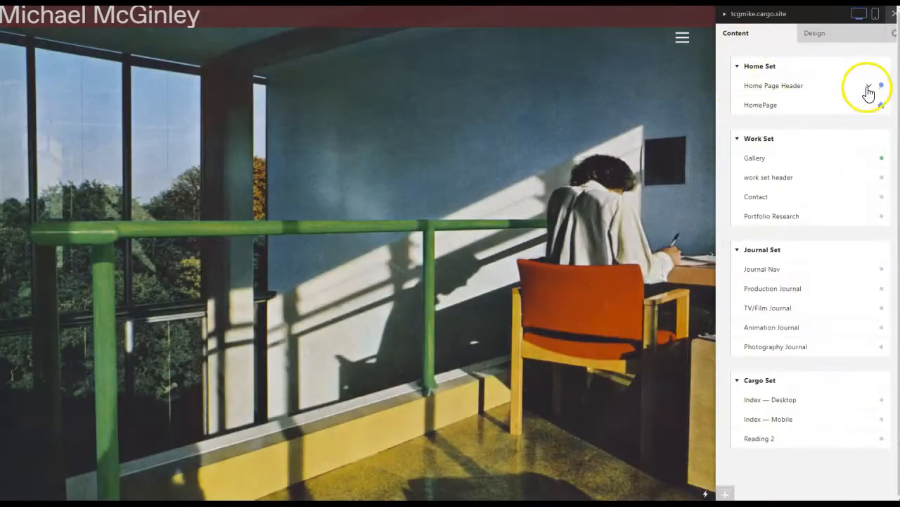
left_click(867, 88)
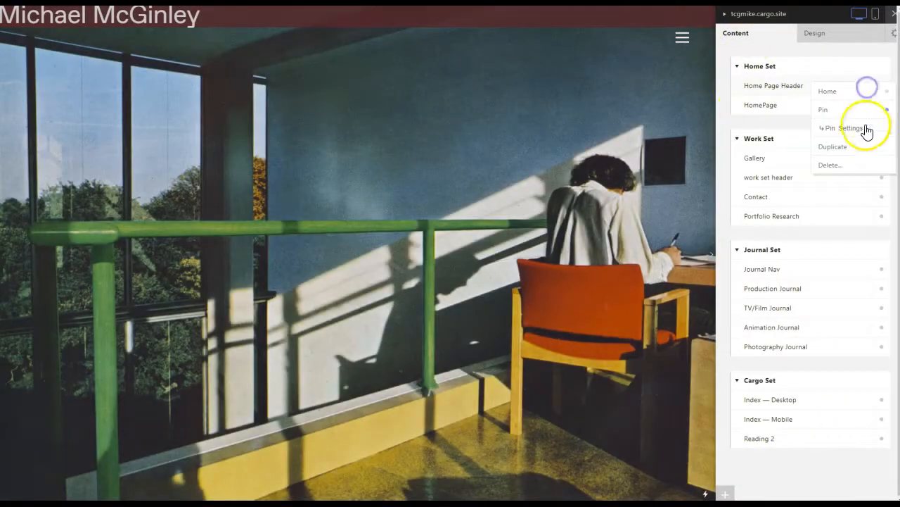
left_click(850, 131)
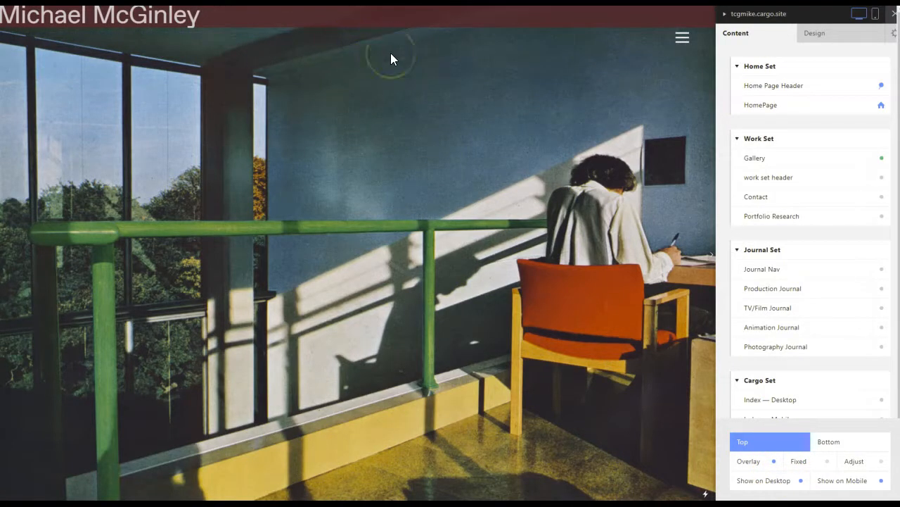
left_click(828, 463)
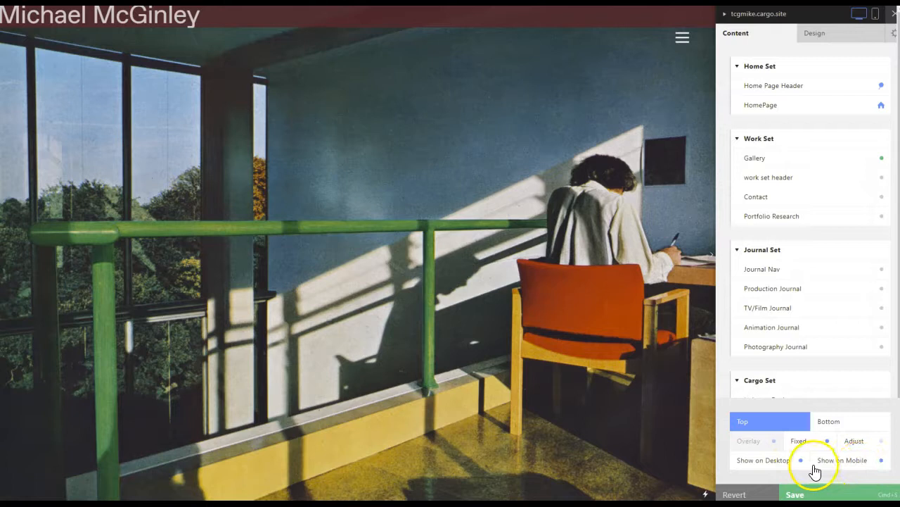
left_click(775, 442)
left_click(826, 443)
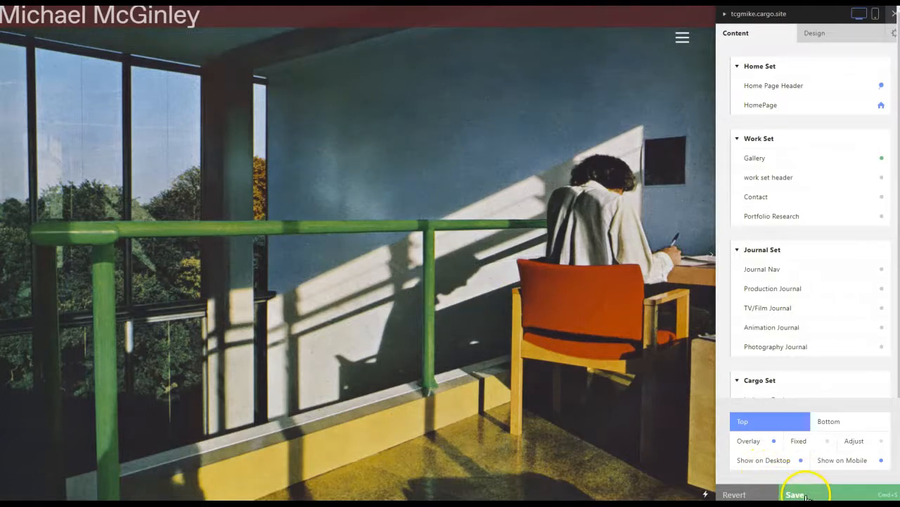
Save the pin settings, and select the full name text in the Home Page Header.
left_click(207, 18)
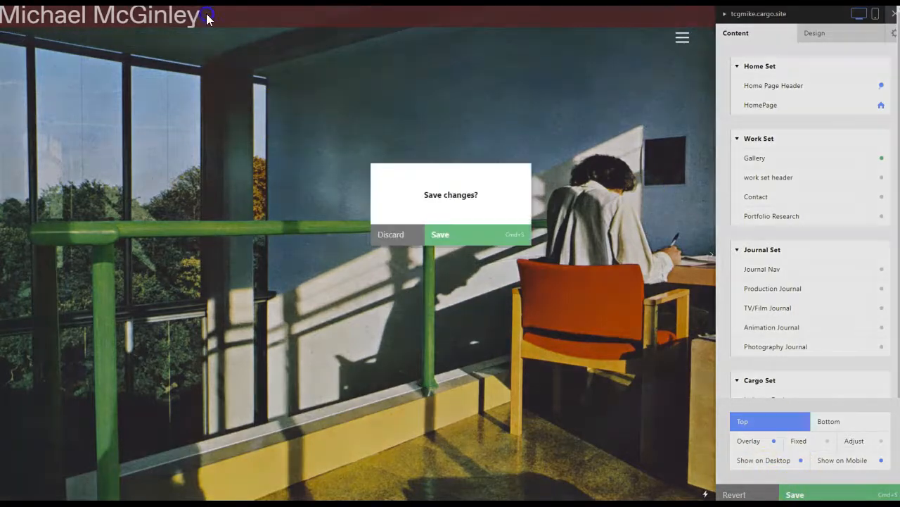
left_click(475, 235)
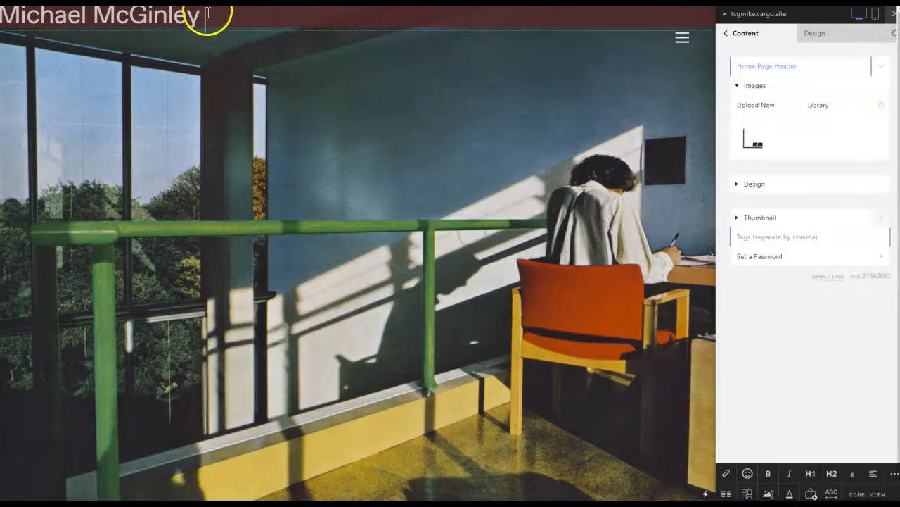
left_click_drag(215, 19, 2, 19)
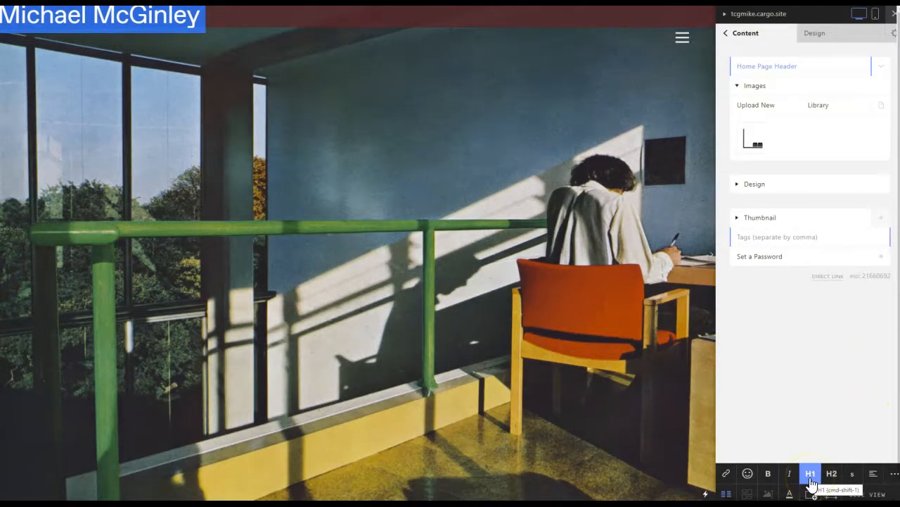
Change the site-wide H1 font to Favorit Regular.
left_click(830, 36)
left_click(738, 251)
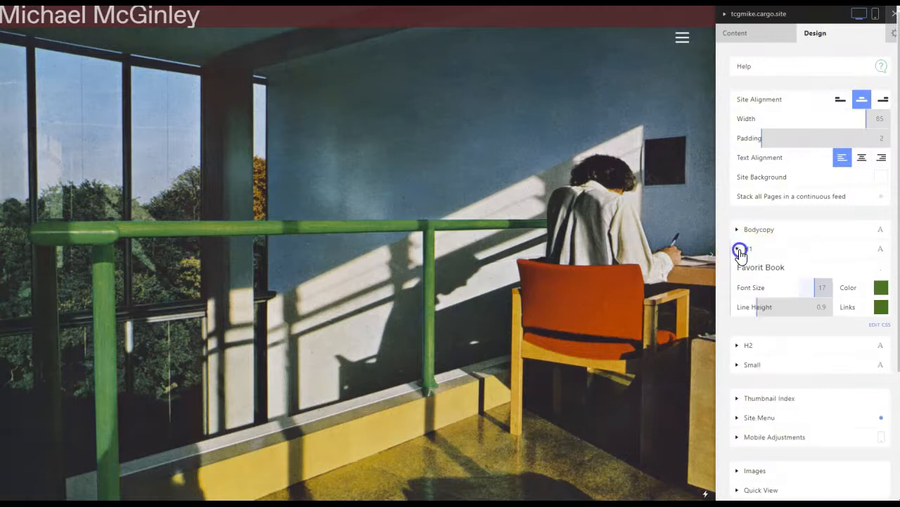
left_click(760, 271)
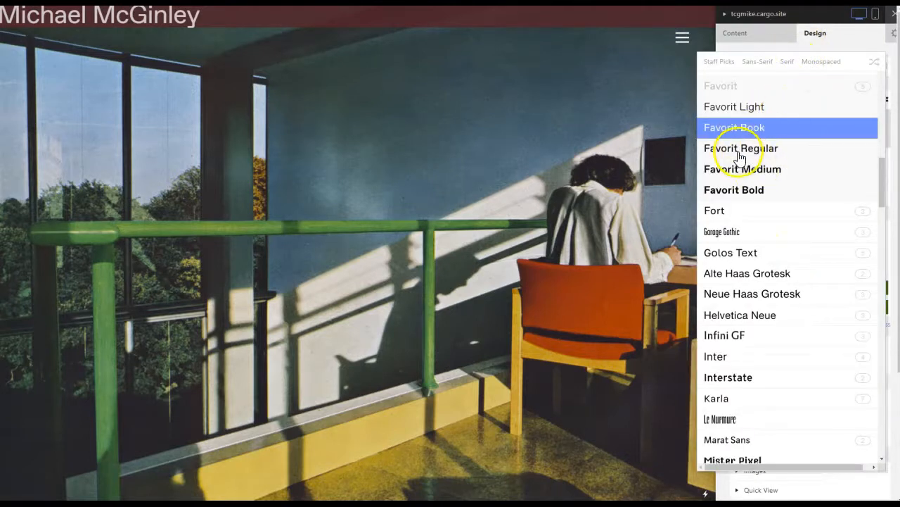
left_click(739, 149)
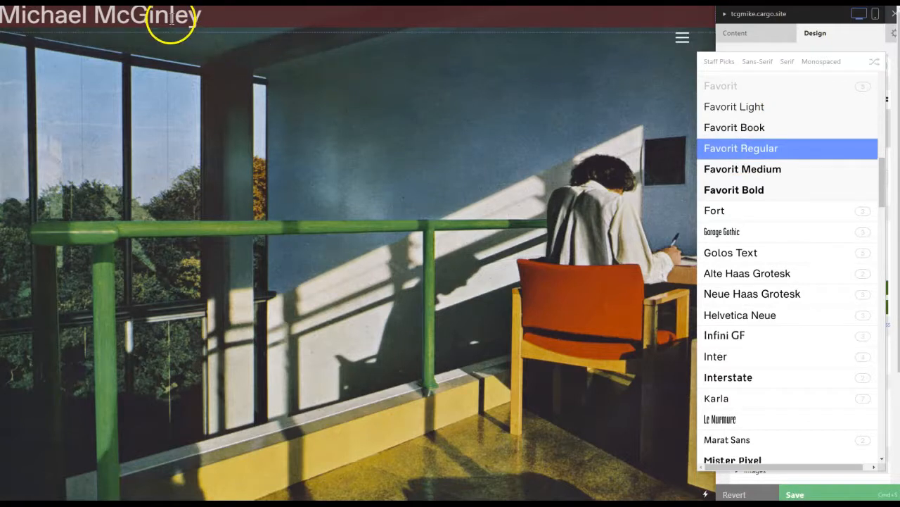
Try Favorit Medium, Light and Bold, and the Fort Book, Bold and Extrabold weights as the H1 font.
left_click(744, 170)
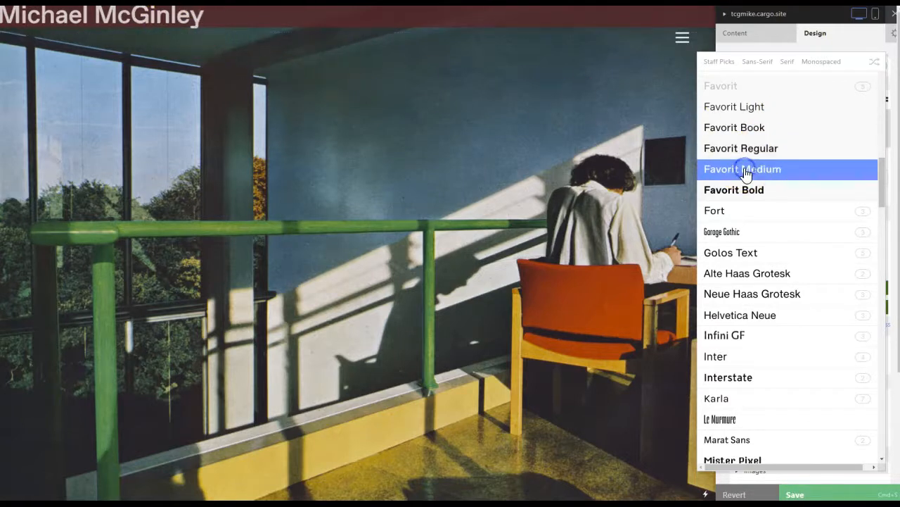
left_click(732, 111)
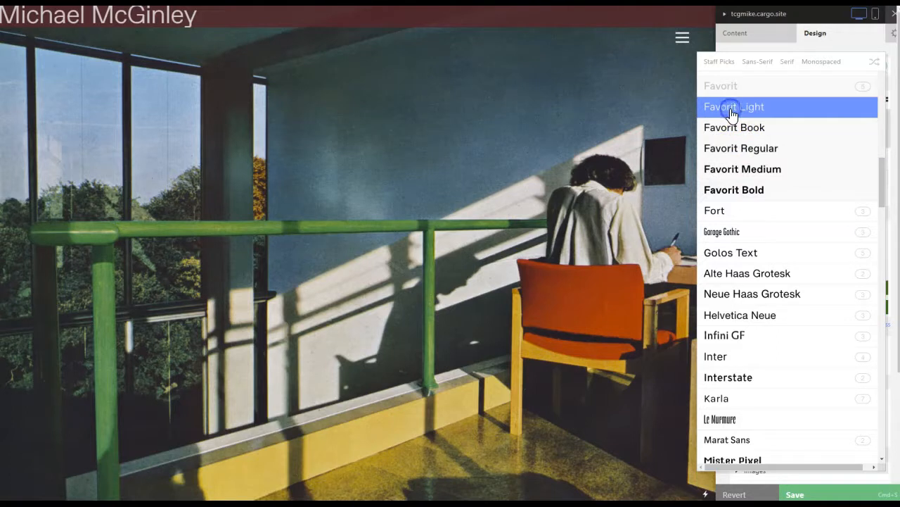
left_click(729, 196)
left_click(718, 210)
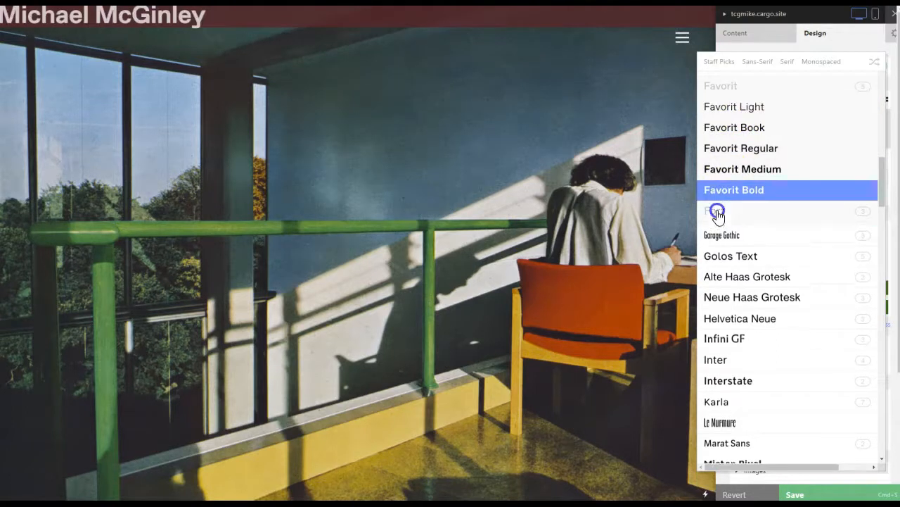
left_click(738, 233)
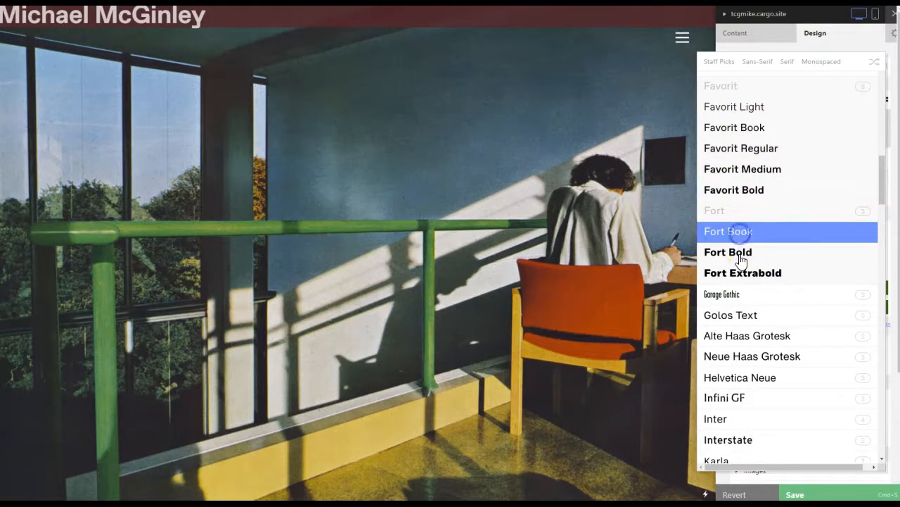
left_click(738, 255)
left_click(737, 271)
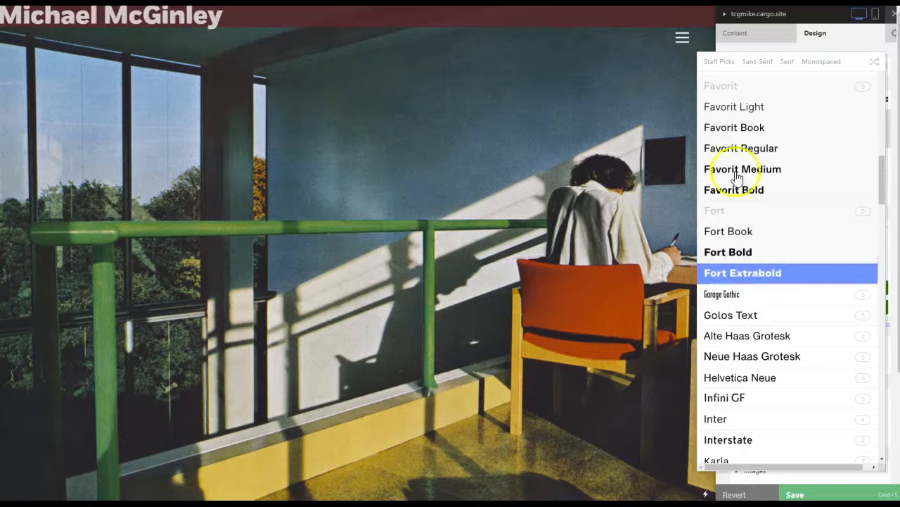
Try Alte Haas Grotesk Regular and Bold, and Neue Haas Grotesk Regular as the H1 font.
left_click(737, 337)
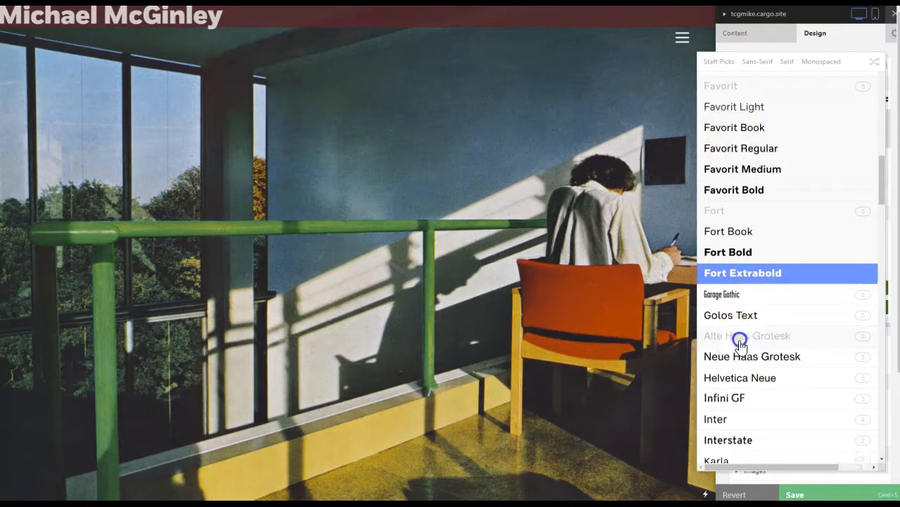
left_click(738, 357)
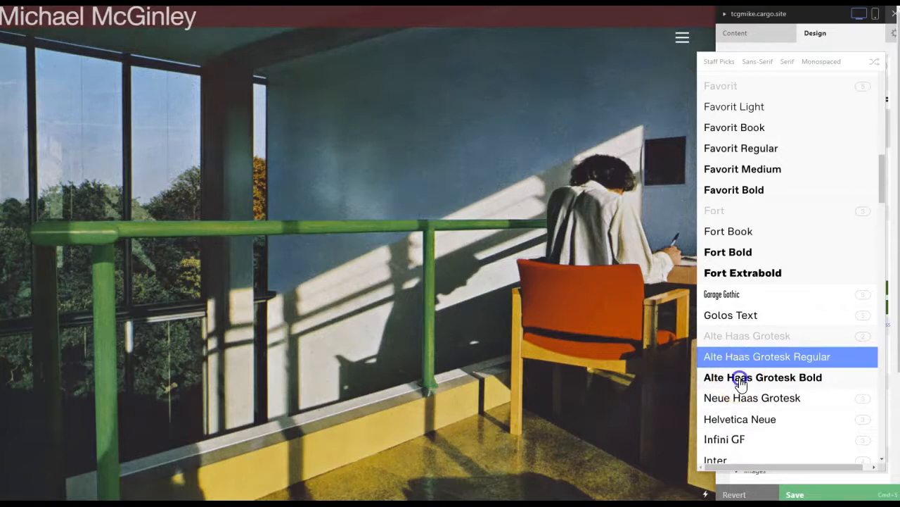
left_click(740, 378)
left_click(738, 398)
scroll(770, 401, "down", 1)
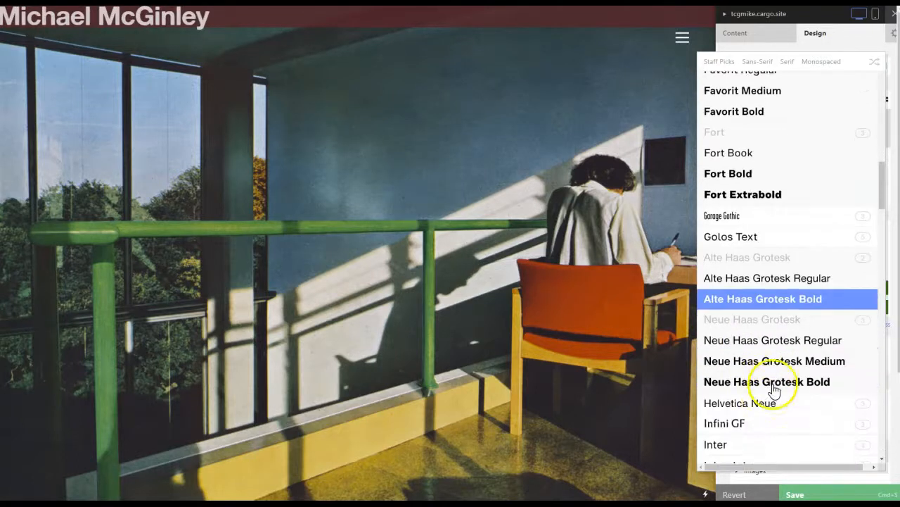
left_click(771, 343)
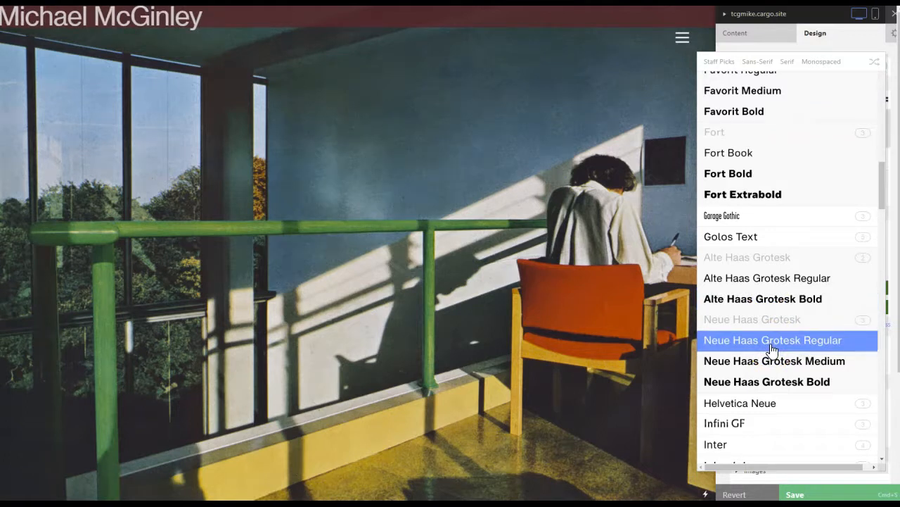
Preview Favorit Light and Book, settle on Favorit Regular as the H1 font, and save the design.
scroll(771, 348, "up", 5)
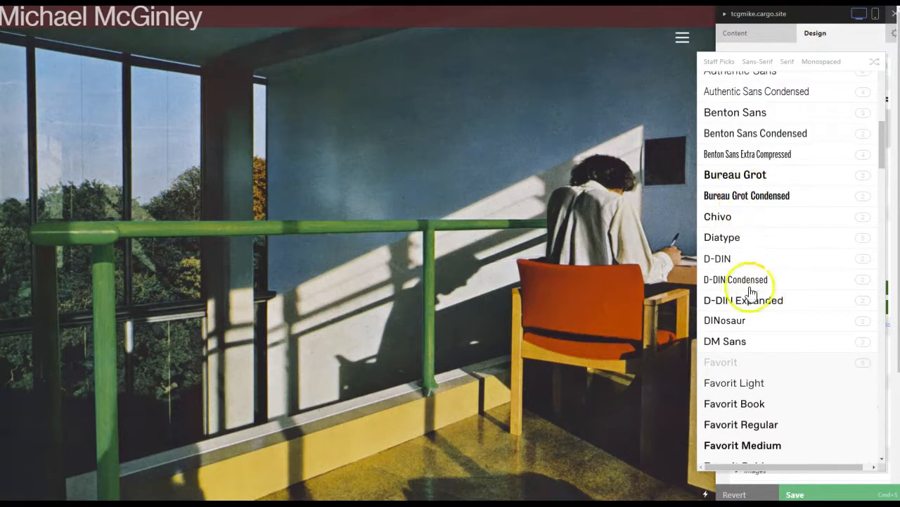
left_click(735, 386)
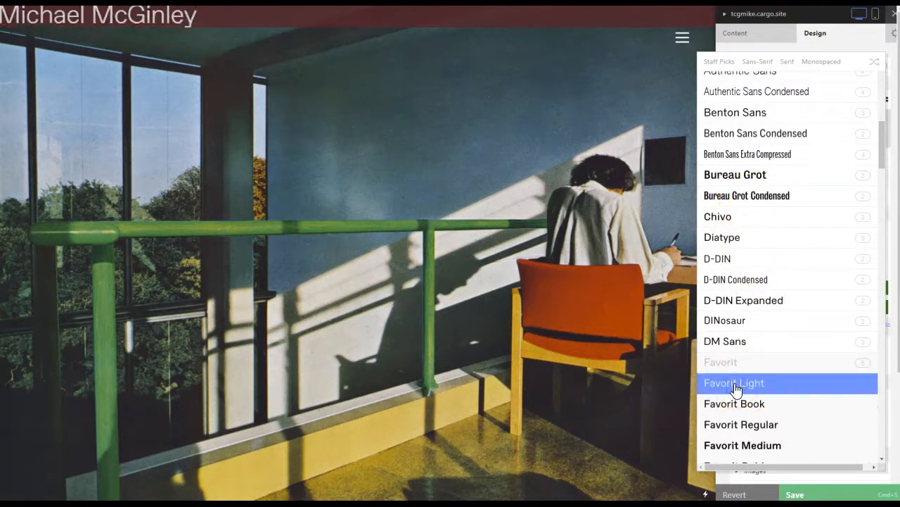
left_click(736, 405)
left_click(738, 427)
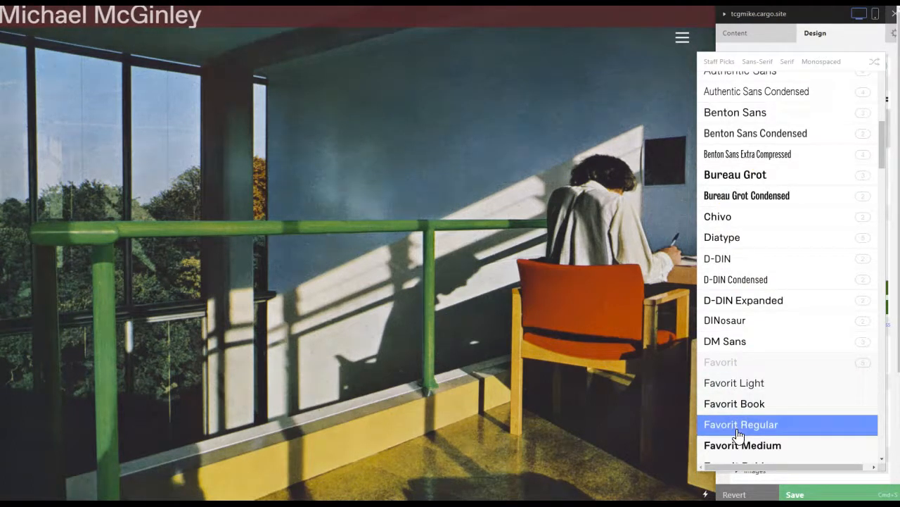
left_click(855, 495)
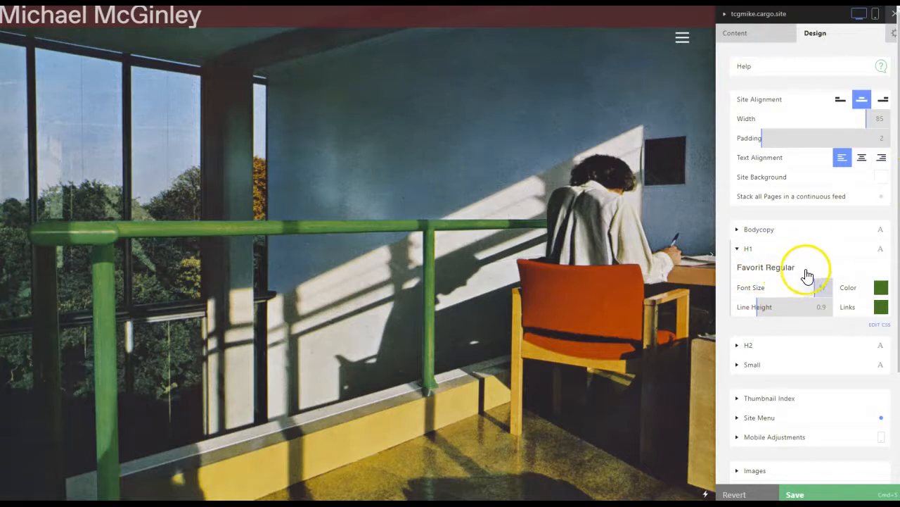
Set the H1 text color to white and the H1 link color to dark reddish brown, and save the design.
left_click(882, 294)
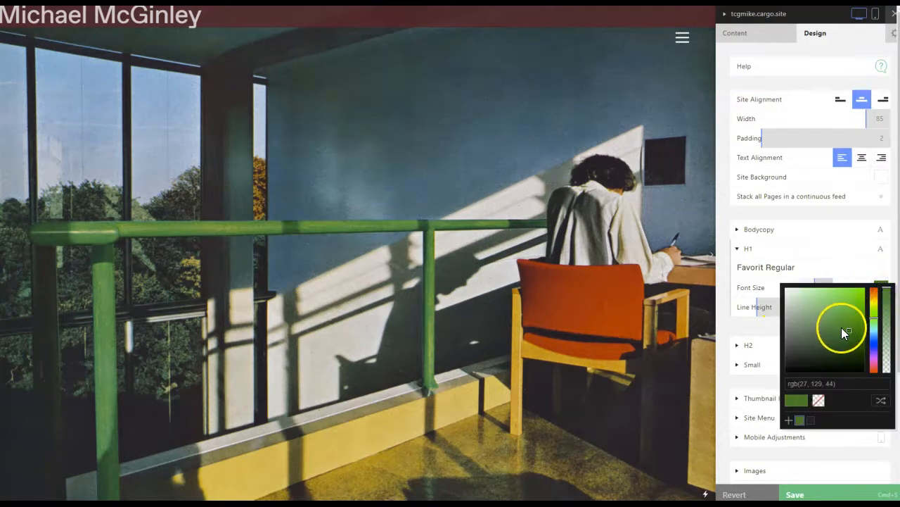
left_click(870, 248)
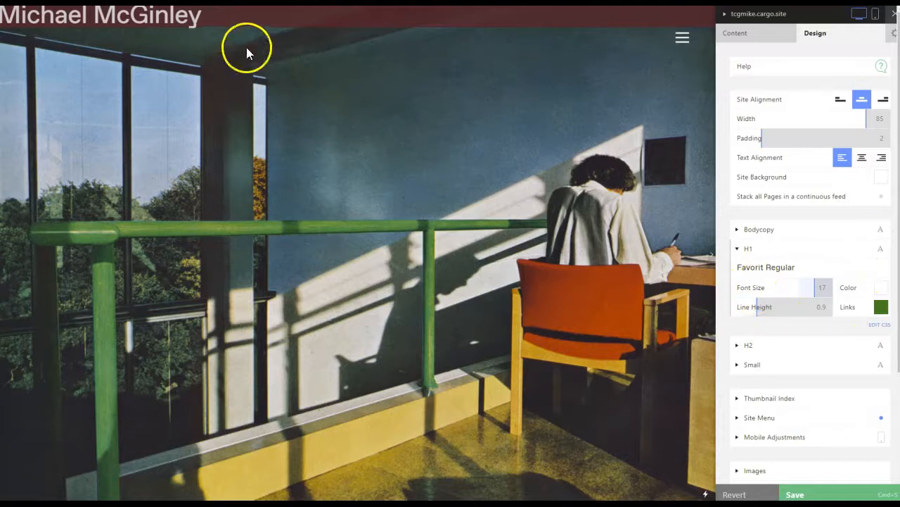
left_click(882, 310)
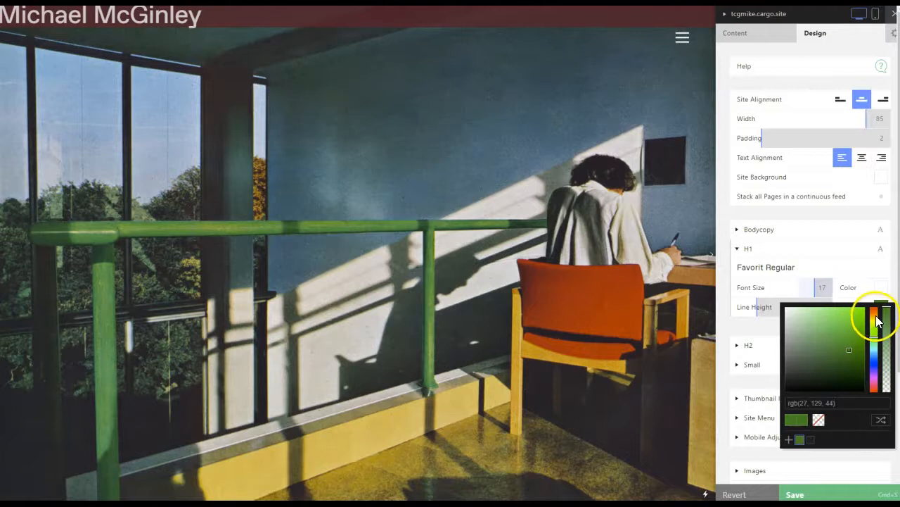
left_click_drag(877, 321, 874, 307)
left_click(866, 242)
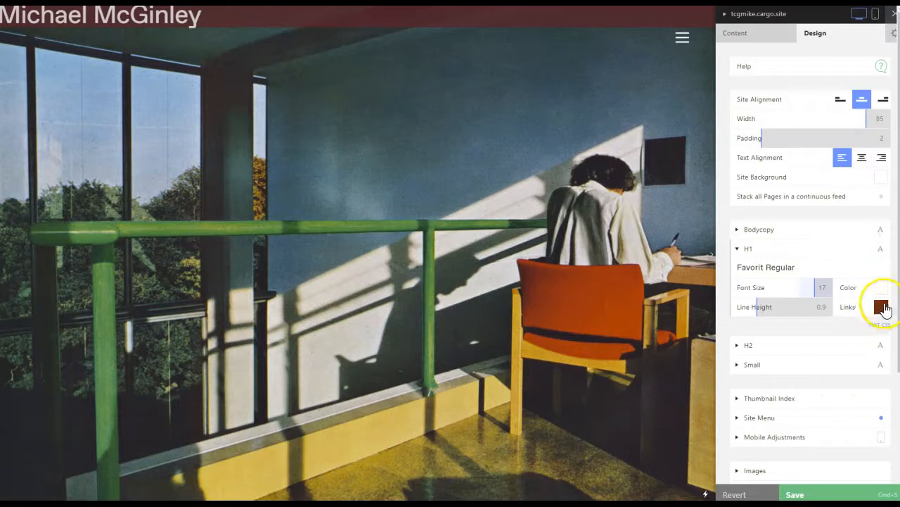
left_click(840, 488)
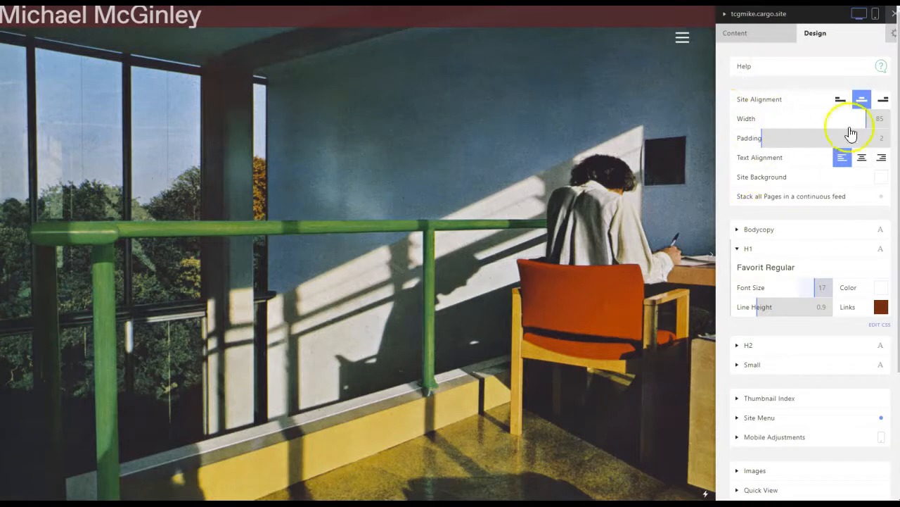
Return to the site's page list and open the Home Page Header page for editing.
left_click(735, 39)
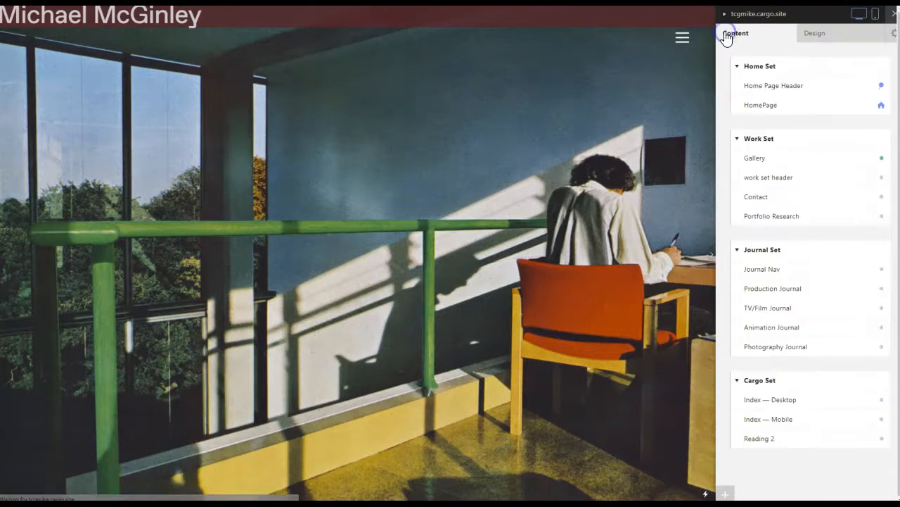
left_click(759, 105)
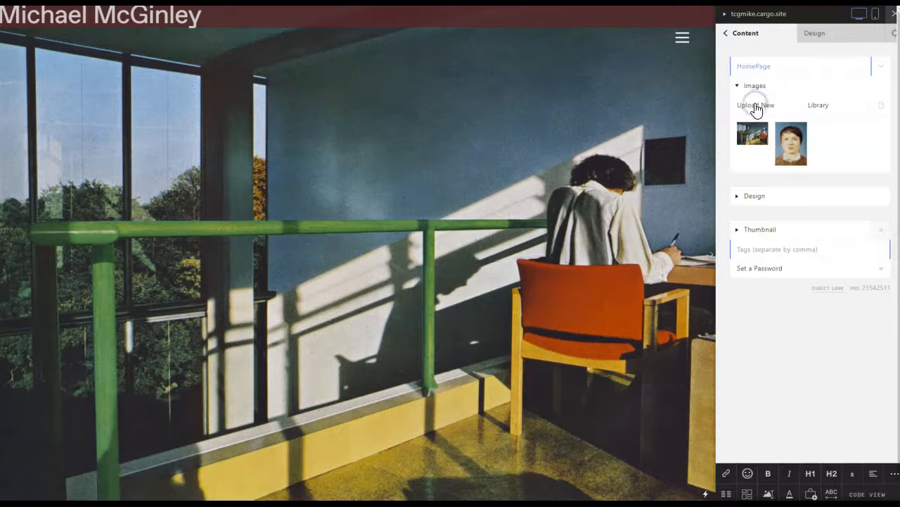
left_click(732, 38)
left_click(784, 85)
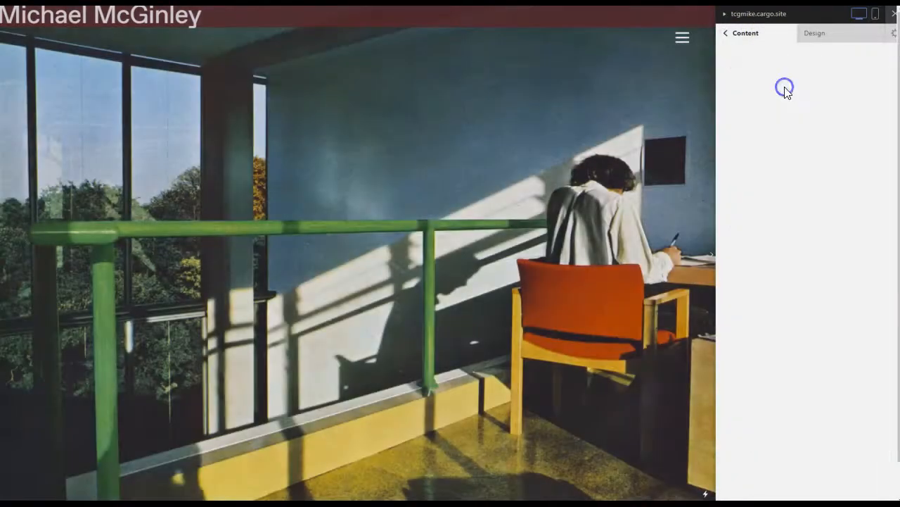
Try adding a line break after the name in the Home Page Header.
left_click(203, 21)
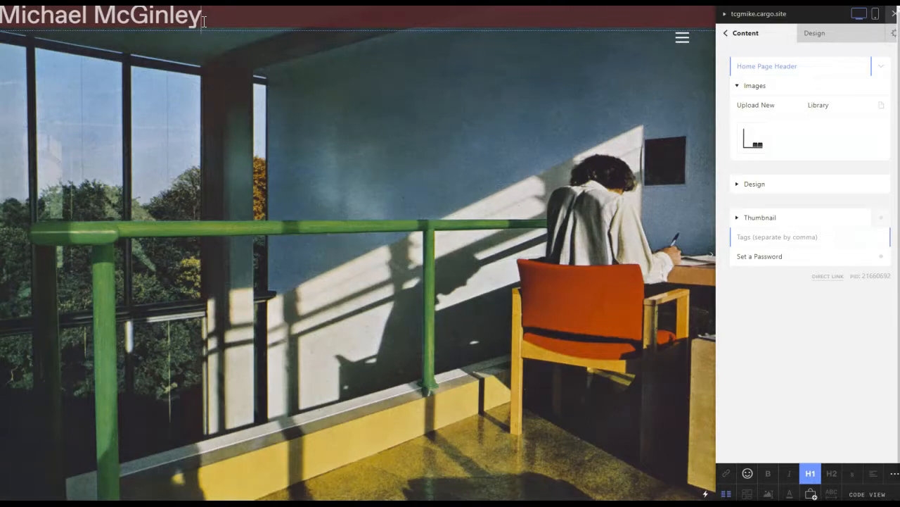
key("Return")
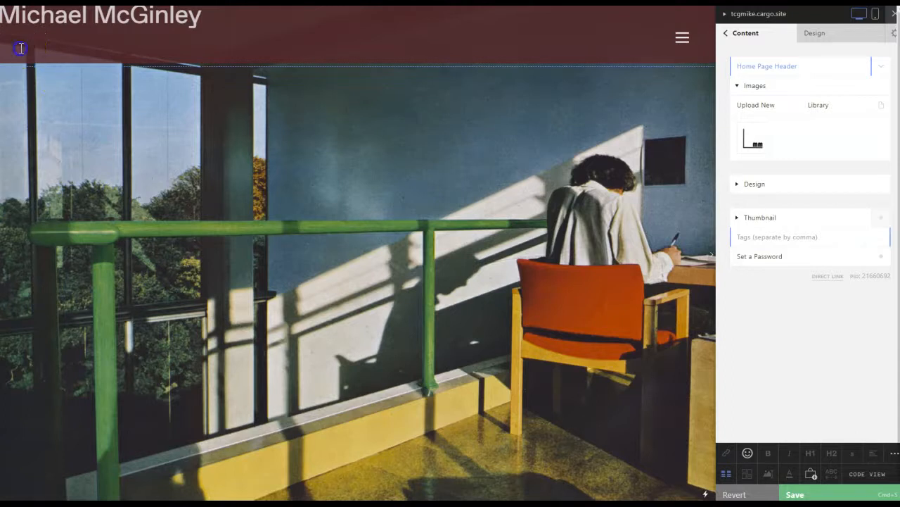
key("BackSpace")
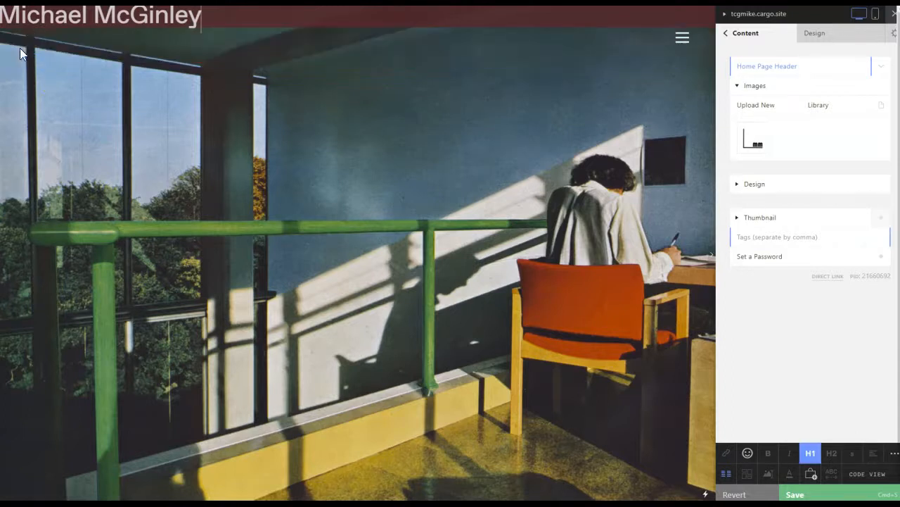
Expand the Home Page Header's individual padding settings and set the padding on all four sides to 1.5.
left_click(737, 185)
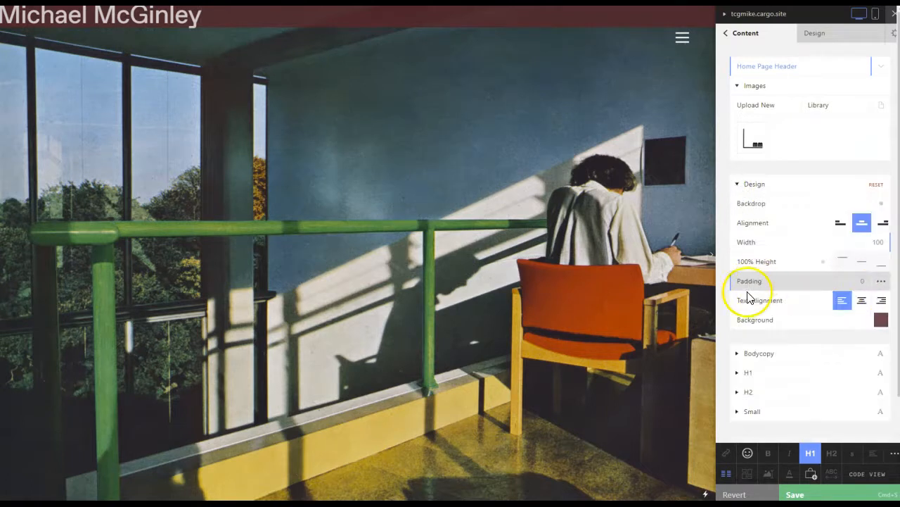
left_click(881, 282)
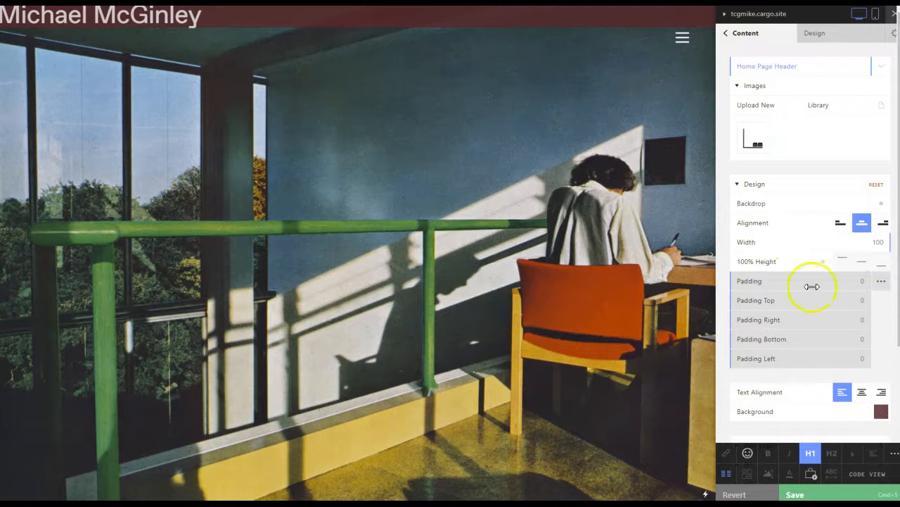
left_click_drag(727, 295, 754, 300)
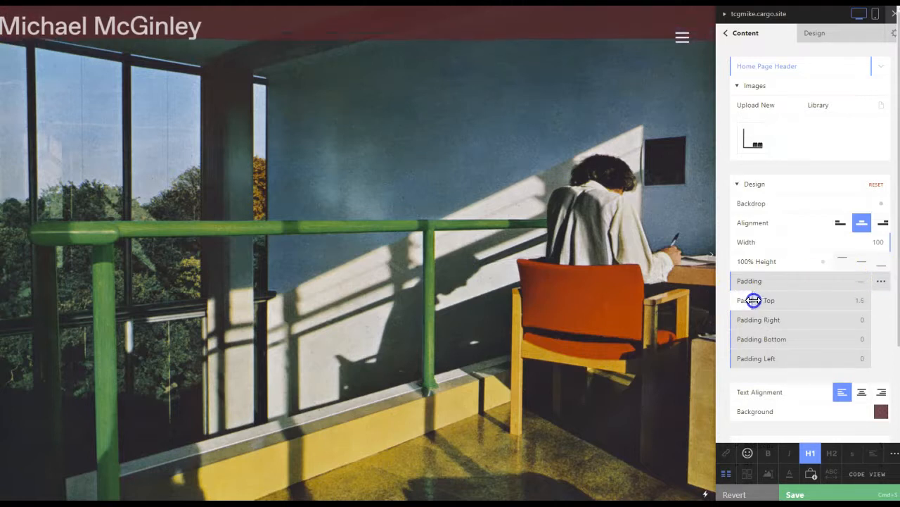
mouse_move(753, 300)
left_mouse_down()
mouse_move(705, 304)
mouse_move(734, 279)
mouse_move(758, 281)
mouse_move(751, 284)
left_mouse_up()
left_click(750, 344)
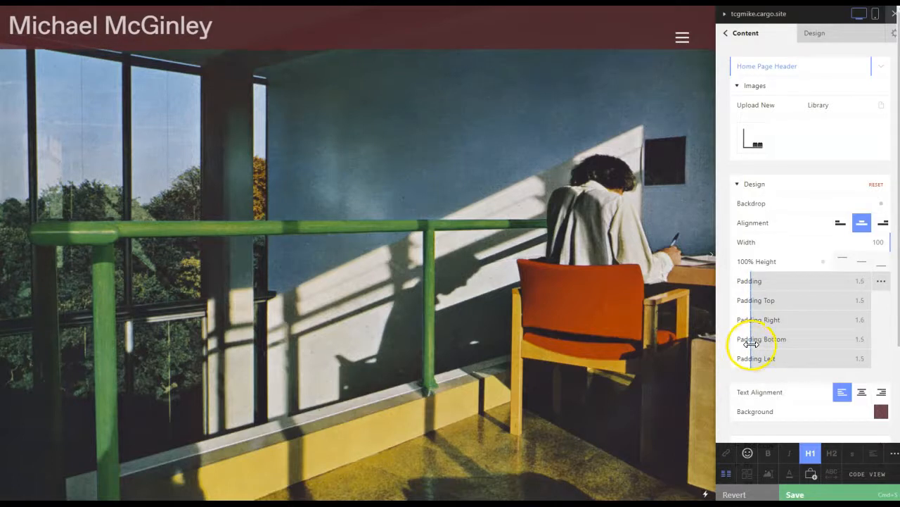
Set the Home Page Header's top padding to 2.5.
left_click_drag(752, 304, 765, 304)
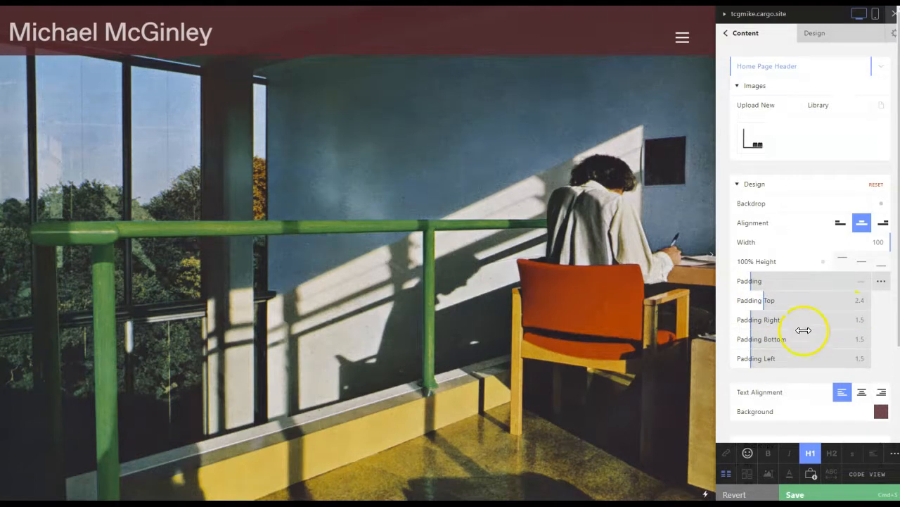
left_click_drag(765, 306, 768, 306)
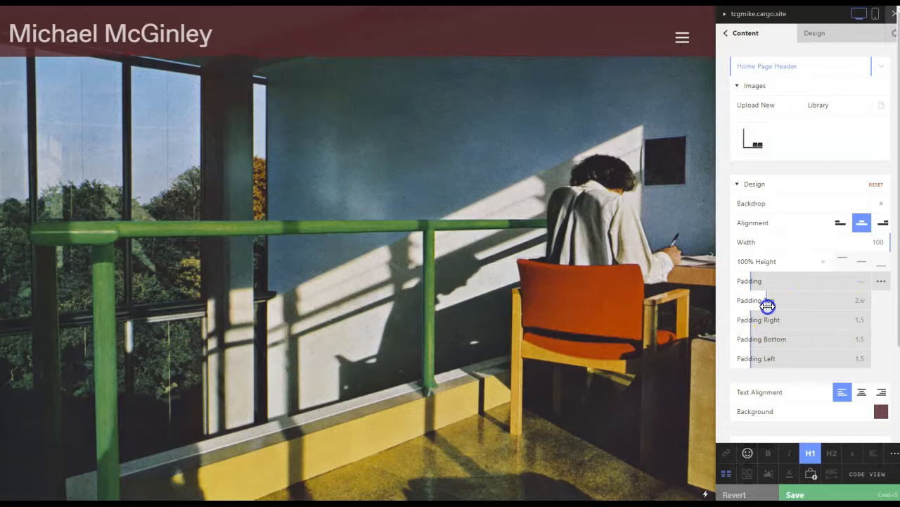
left_click_drag(767, 305, 766, 305)
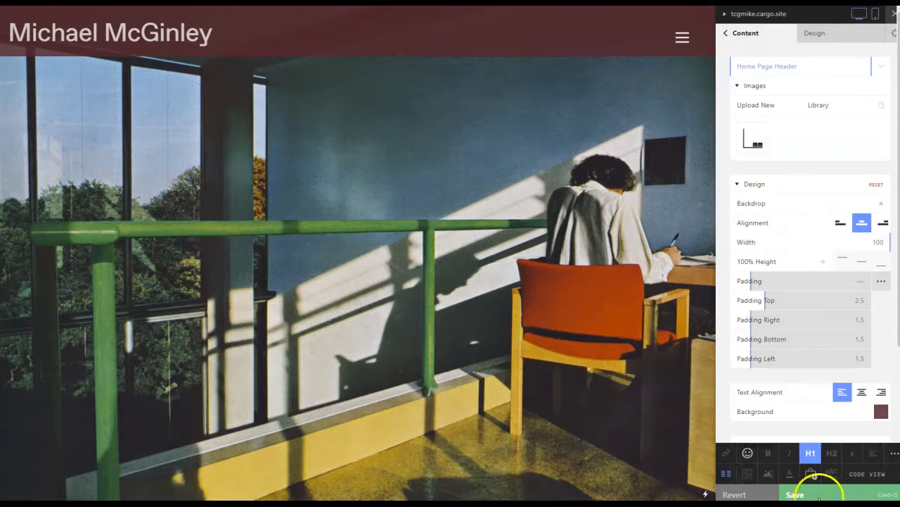
Try a black background on the Home Page Header and settle on the semi-transparent maroon rgba(104, 41, 58, 0.83).
left_click(881, 413)
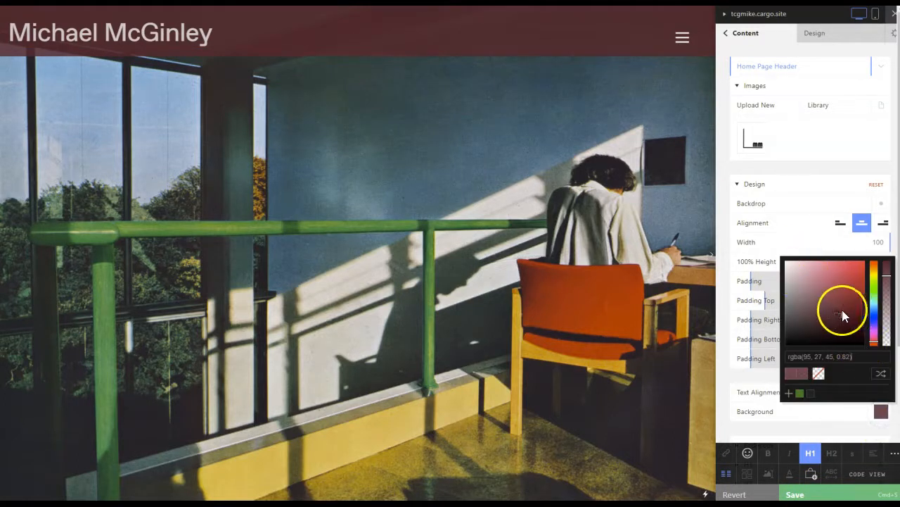
mouse_move(886, 281)
left_mouse_down()
mouse_move(888, 332)
mouse_move(887, 283)
left_mouse_up()
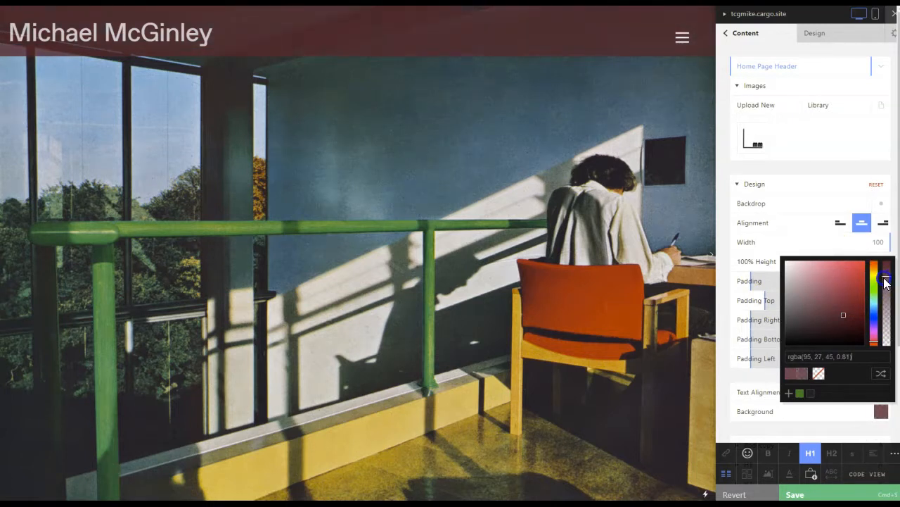
left_click_drag(847, 308, 810, 349)
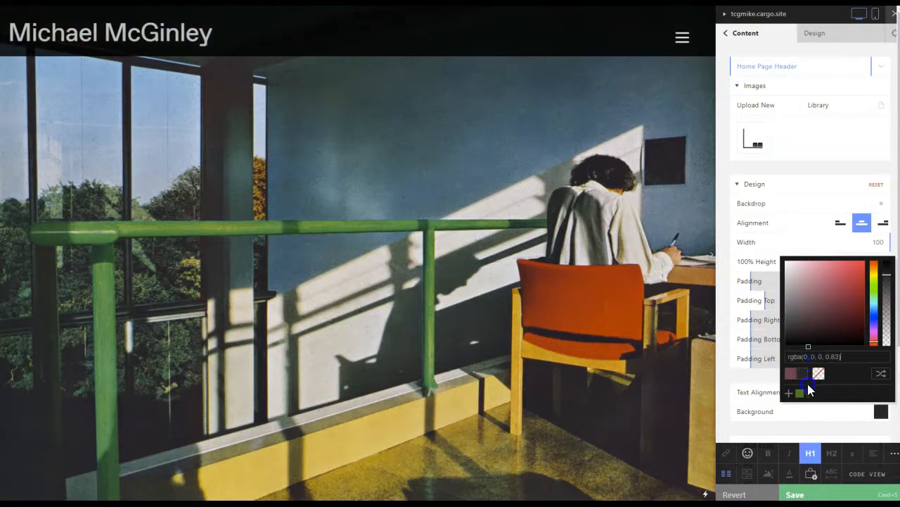
left_click_drag(808, 383, 834, 311)
left_click(842, 425)
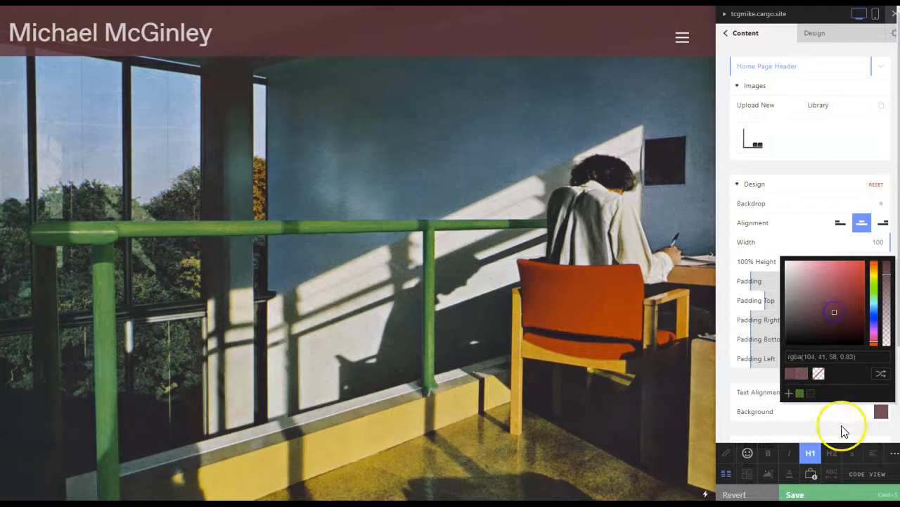
Save the header changes and open the configuration of the Site Menu in the site-wide design settings.
left_click(843, 492)
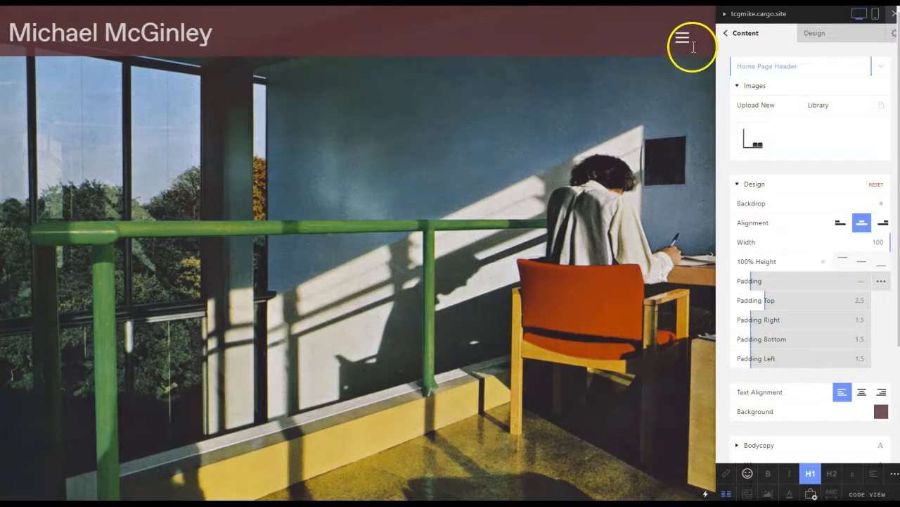
left_click(832, 41)
scroll(806, 339, "down", 2)
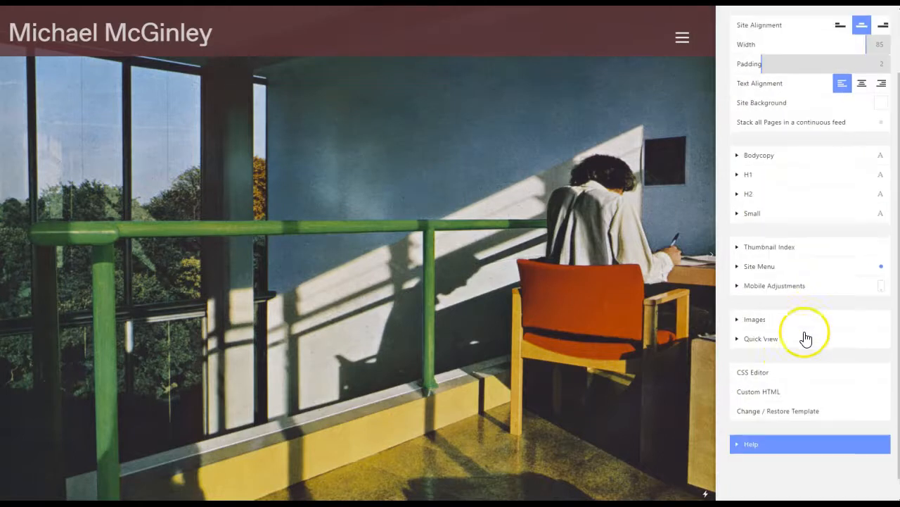
left_click(738, 246)
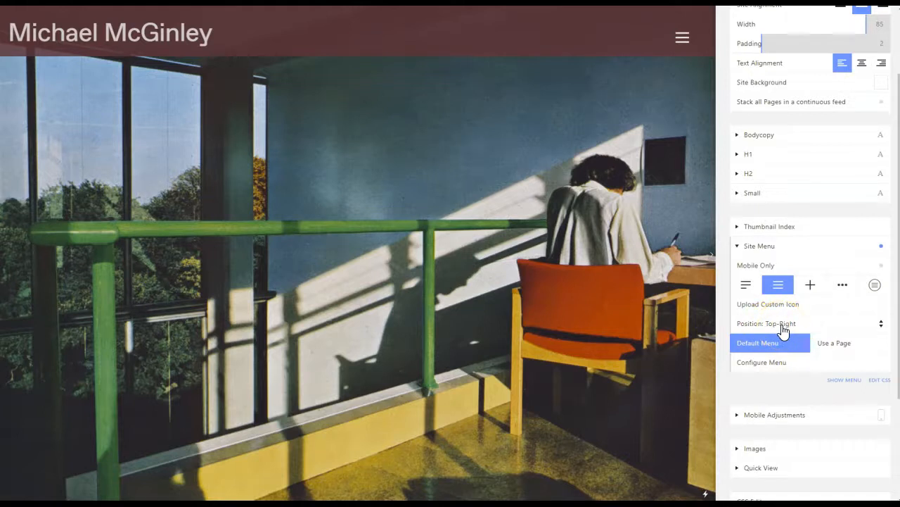
left_click(761, 367)
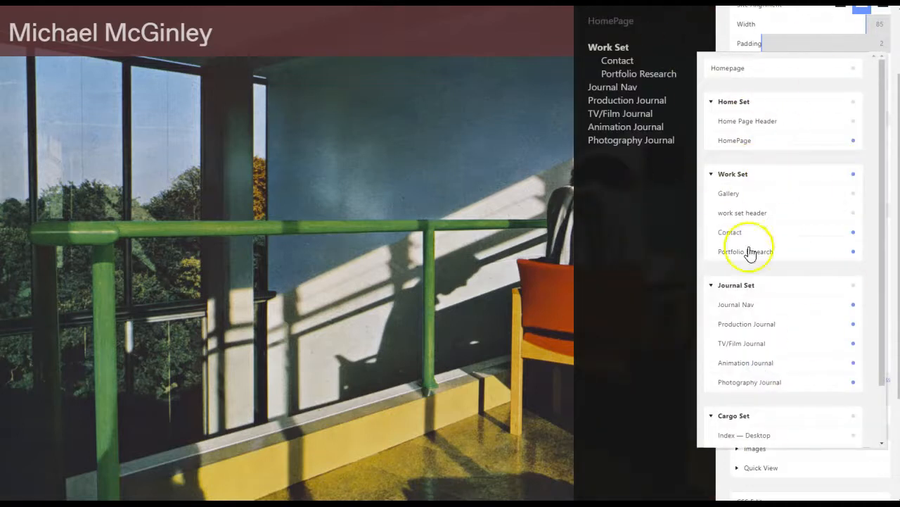
Show the Gallery page under Work Set in the site menu, keeping the work set header page hidden.
left_click(854, 305)
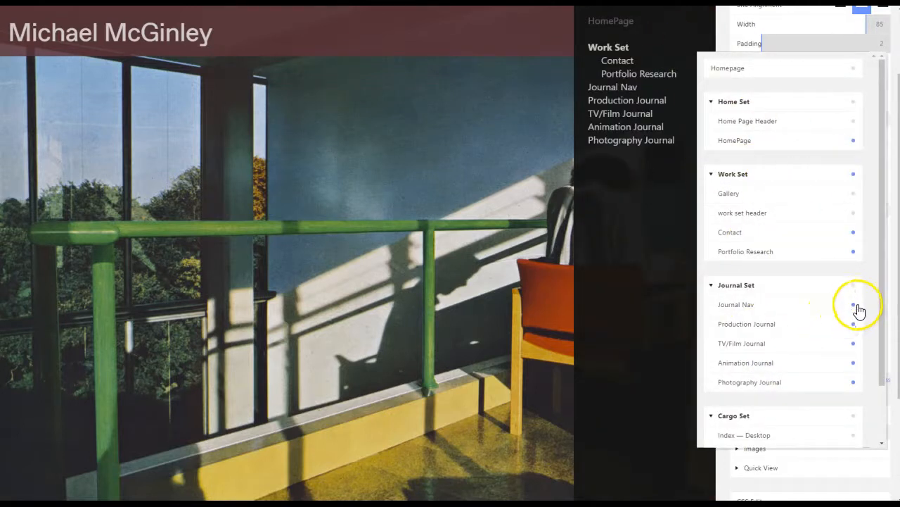
left_click(854, 305)
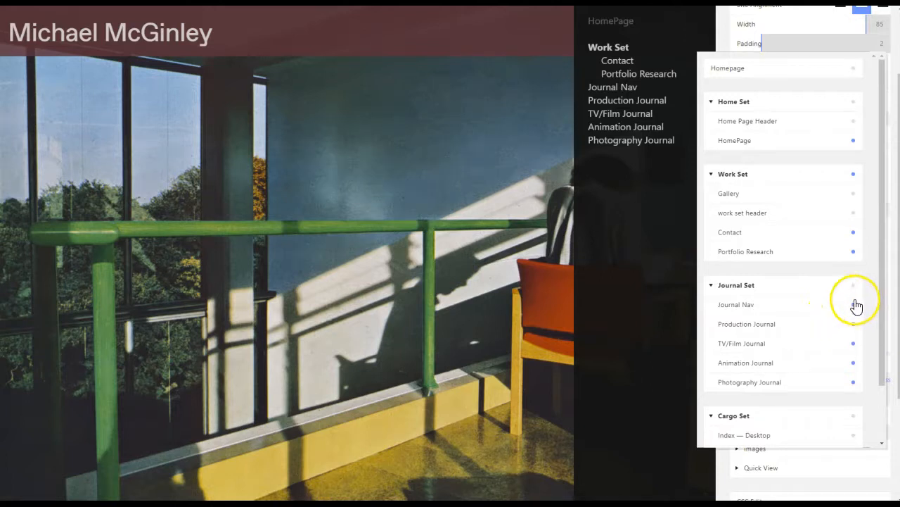
left_click(854, 213)
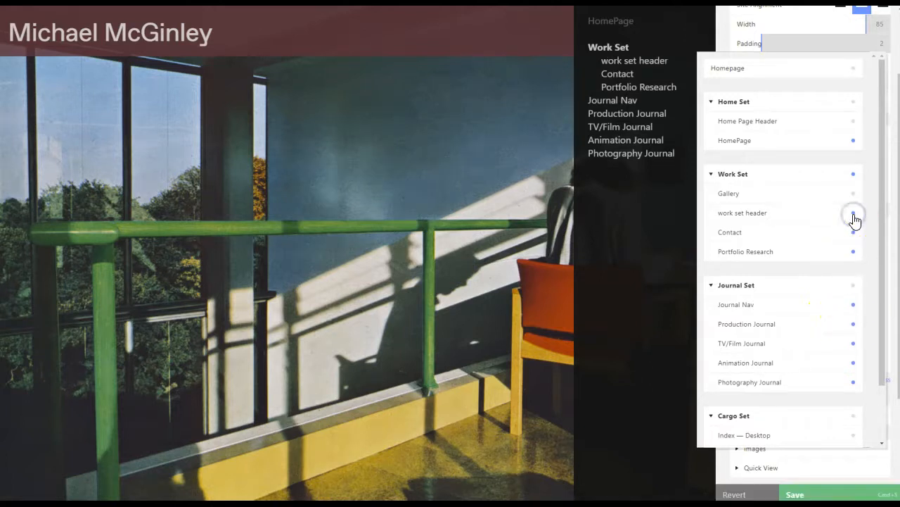
left_click(853, 213)
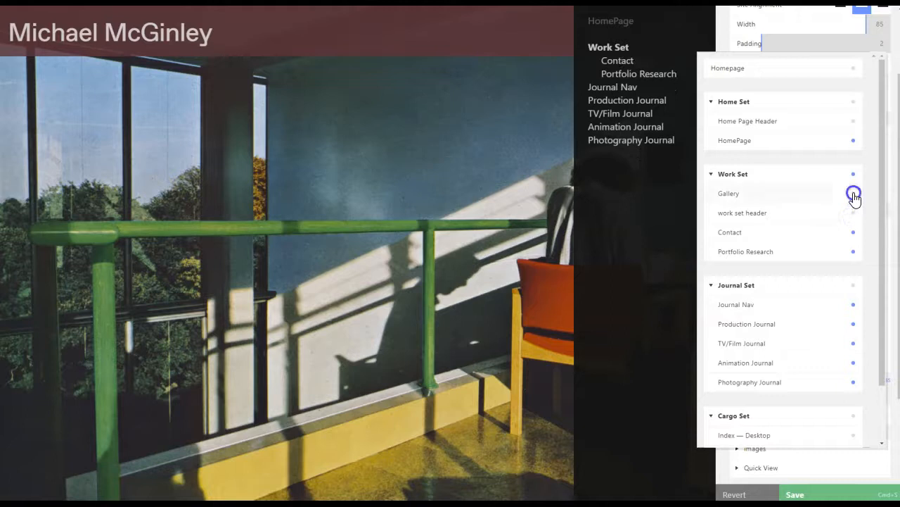
left_click(854, 213)
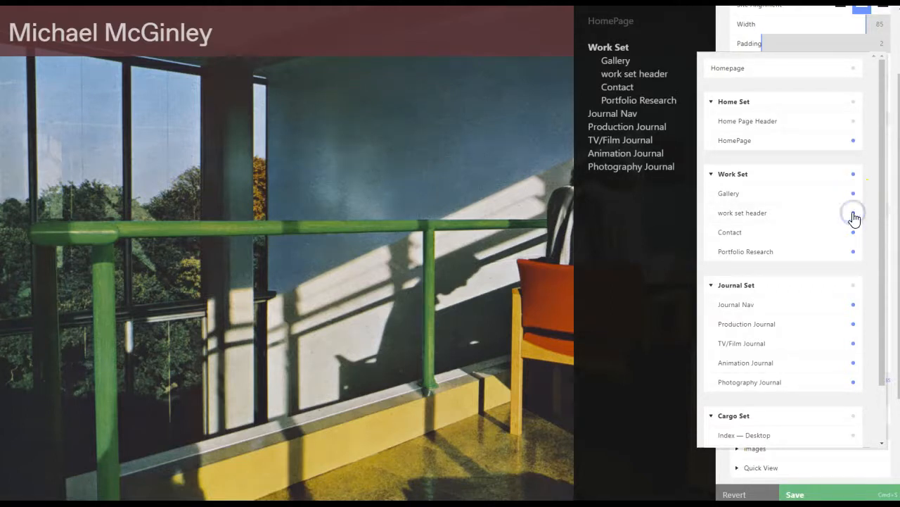
left_click(853, 213)
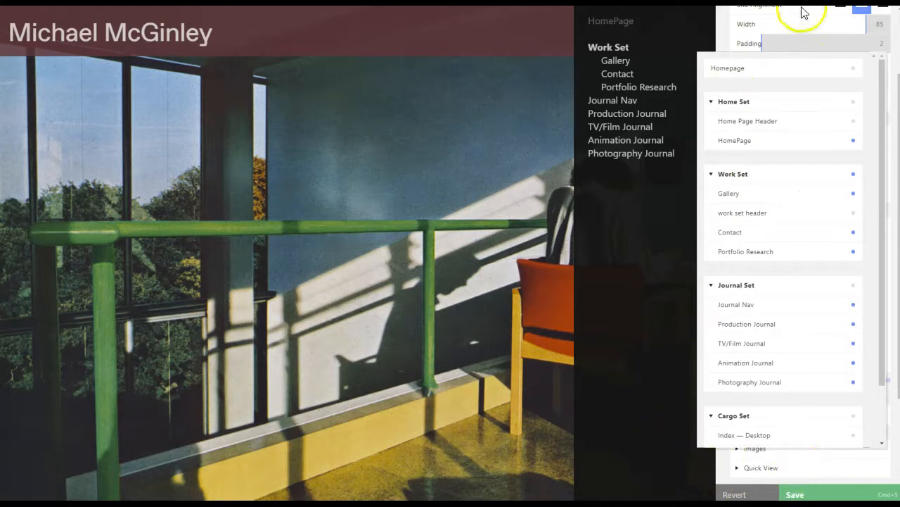
left_click(462, 274)
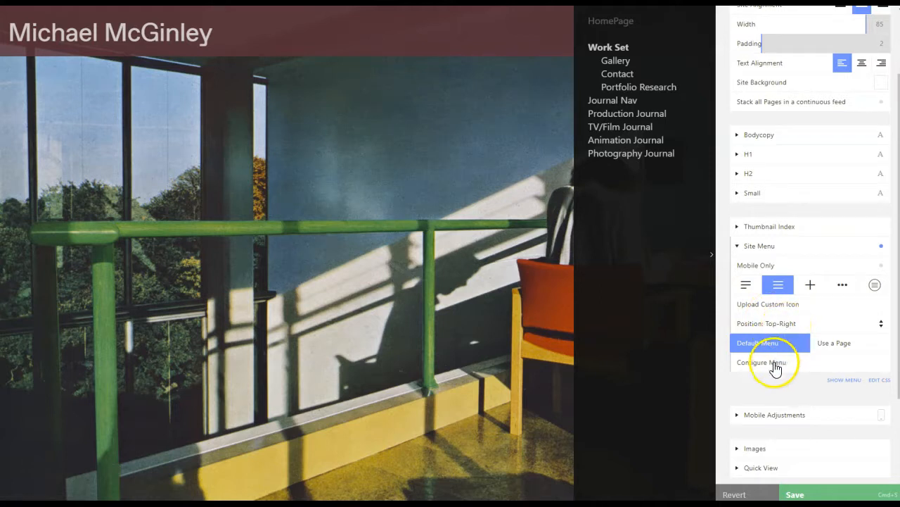
Open the Site Menu's CSS and examine the #site_menu_button rule, including its font size, padding and position properties.
left_click(888, 383)
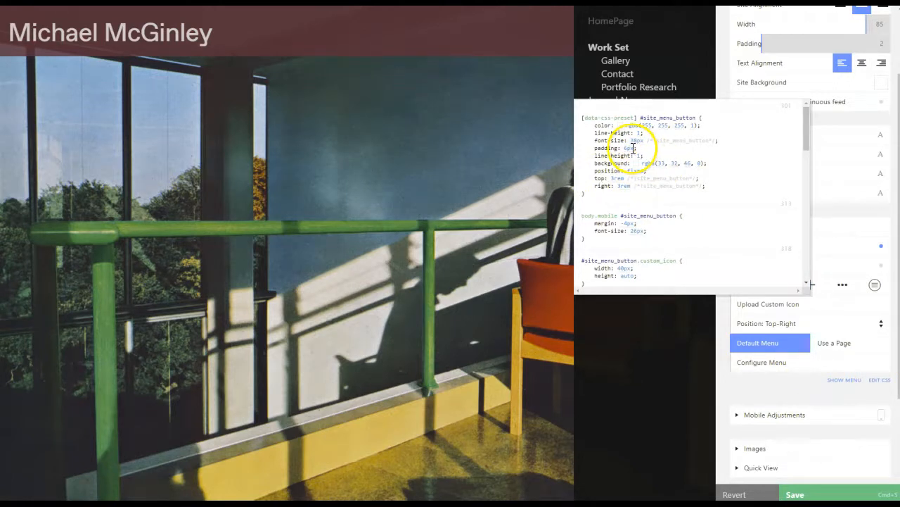
left_click_drag(593, 195, 564, 116)
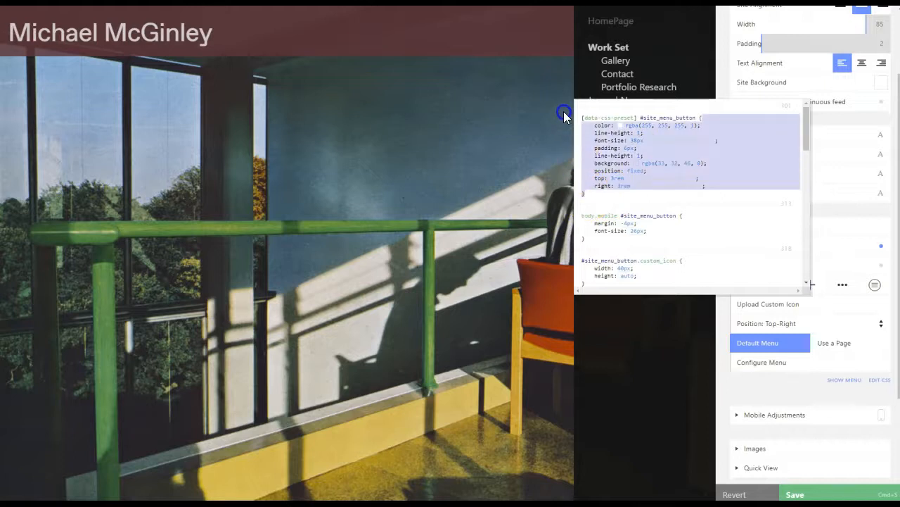
right_click(605, 133)
left_click(637, 176)
left_click(648, 177)
left_click(650, 143)
left_click(632, 140)
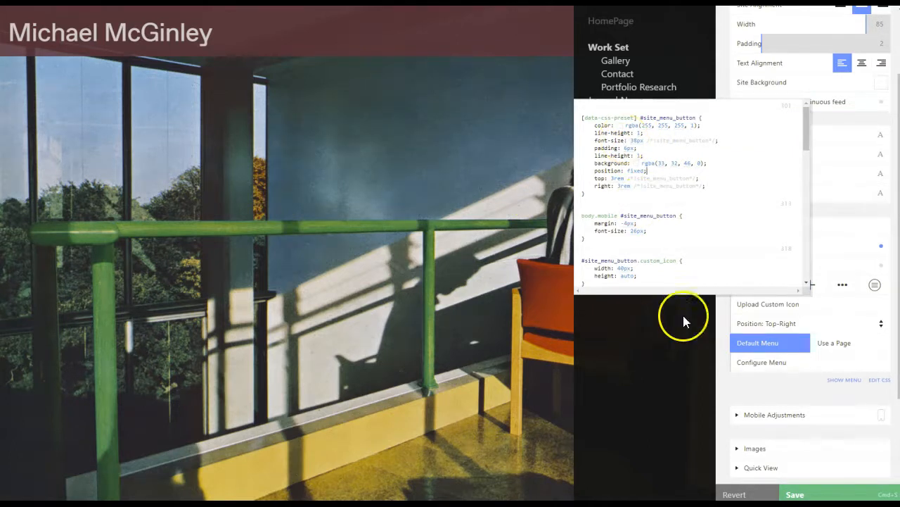
Save the site menu changes and test closing and reopening the menu with the editor panel hidden.
left_click(837, 495)
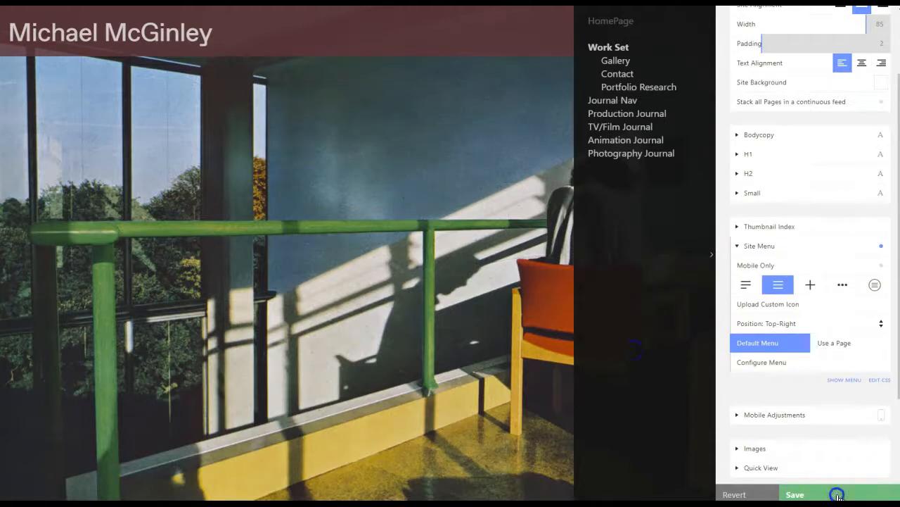
left_click(712, 255)
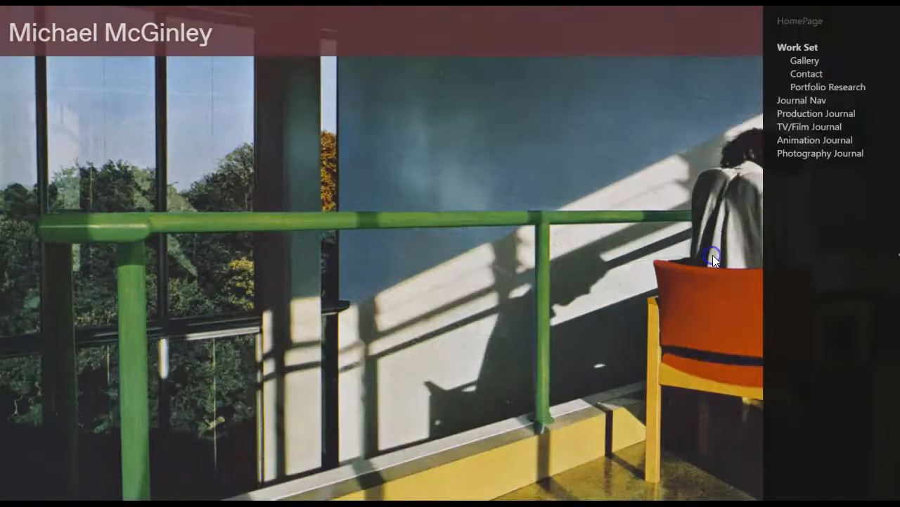
left_click(681, 151)
left_click(870, 41)
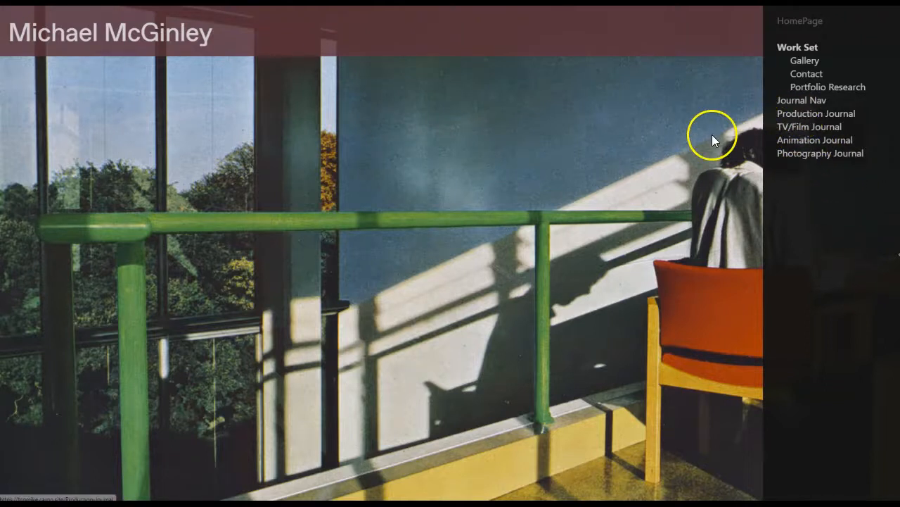
left_click(692, 124)
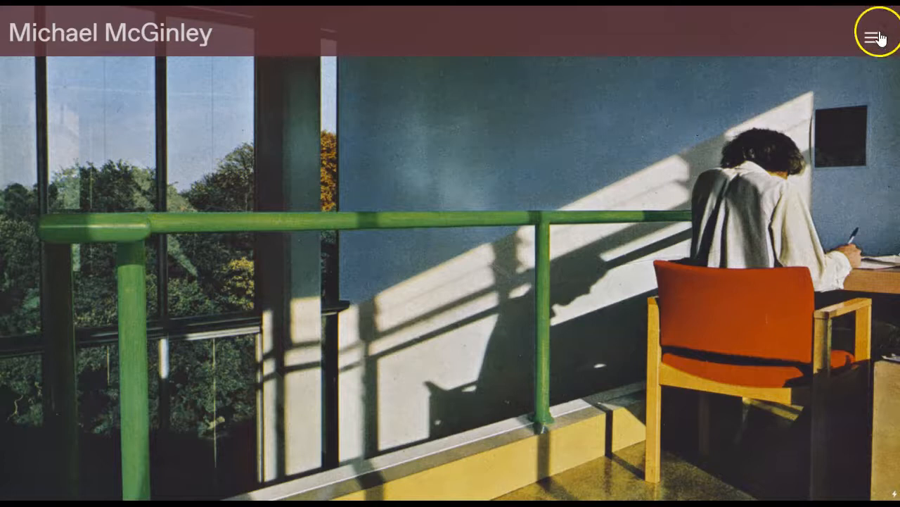